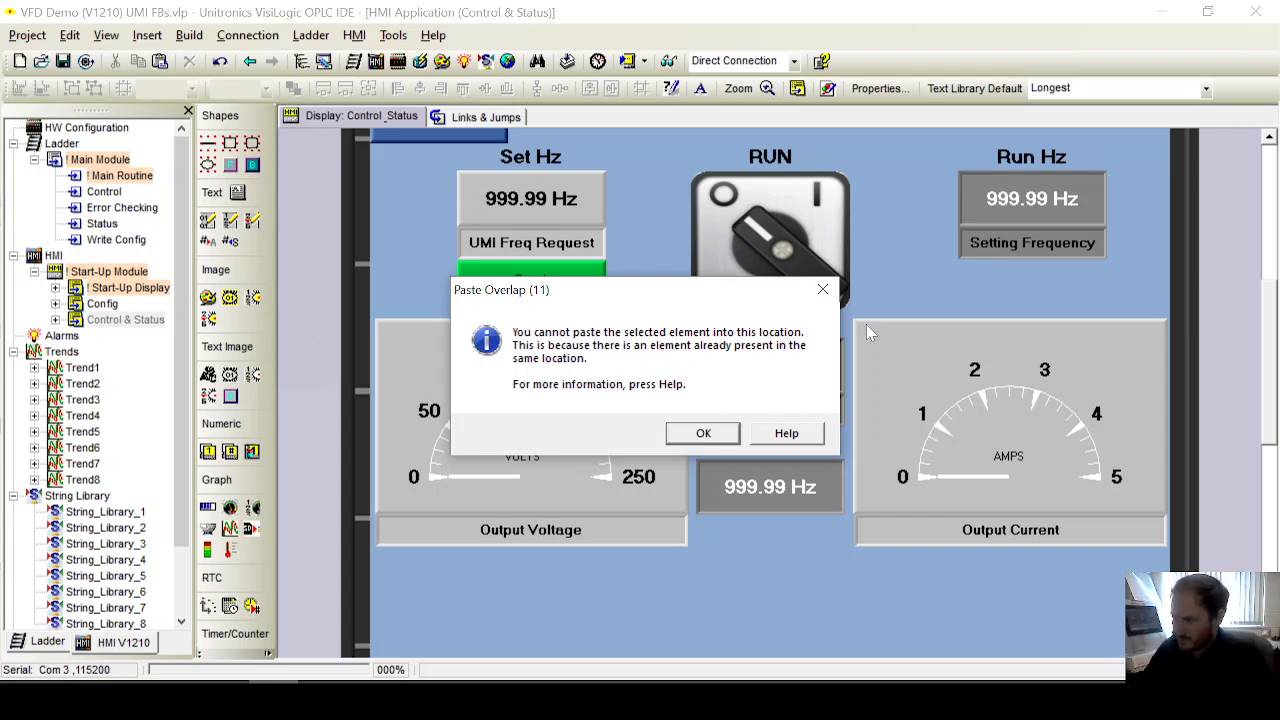
Step: Move the RUN switch image below the Current Hz field and paste its copy into the vacated spot under the RUN label
click(704, 434)
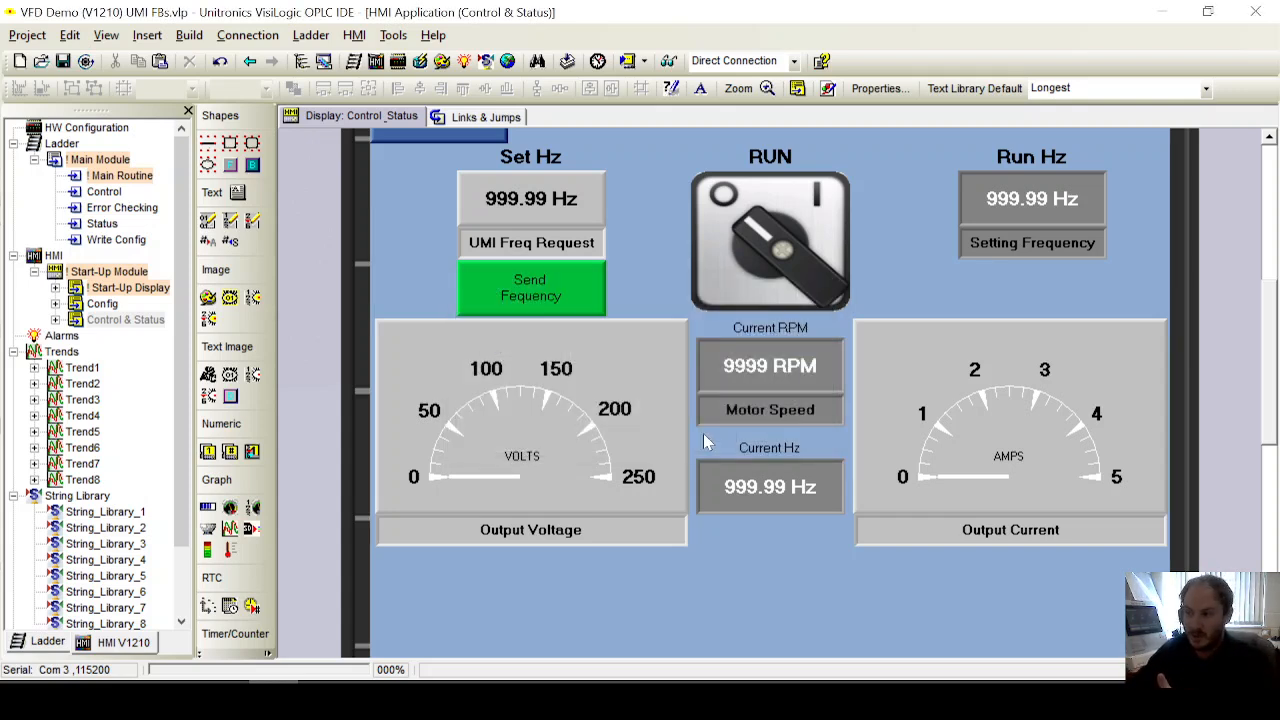
drag(743, 256, 740, 595)
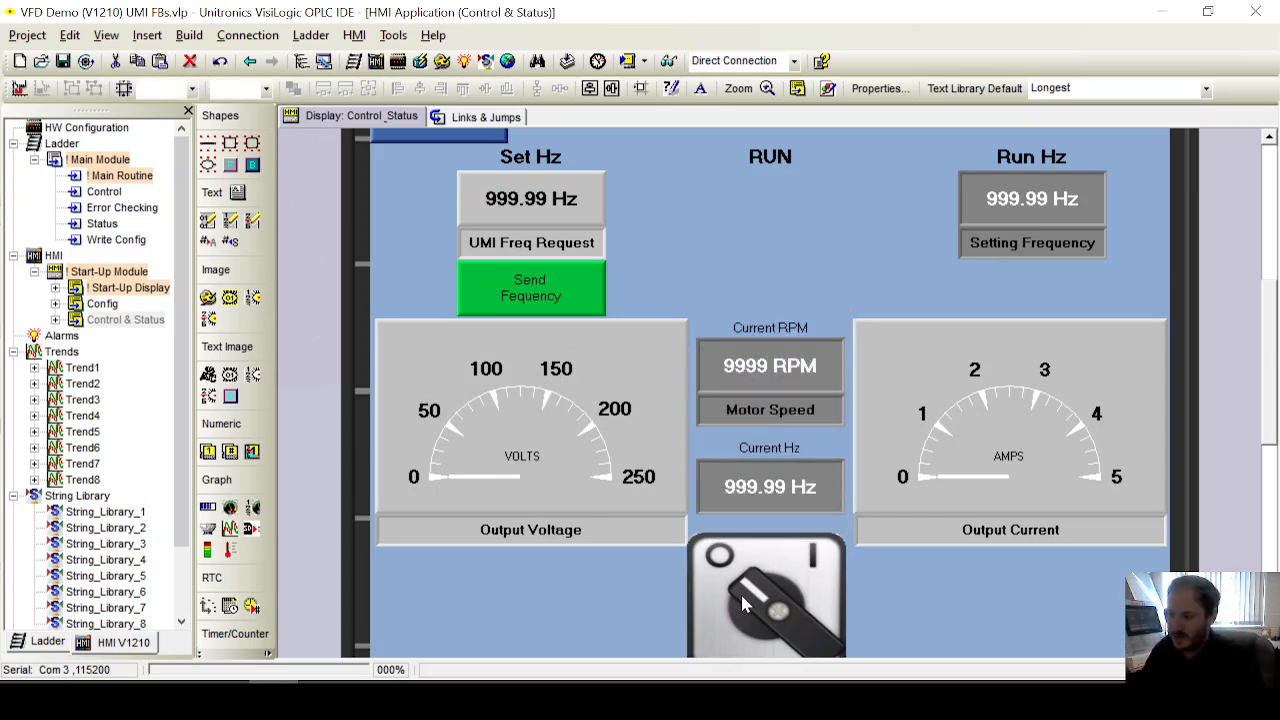
click(898, 590)
right_click(903, 591)
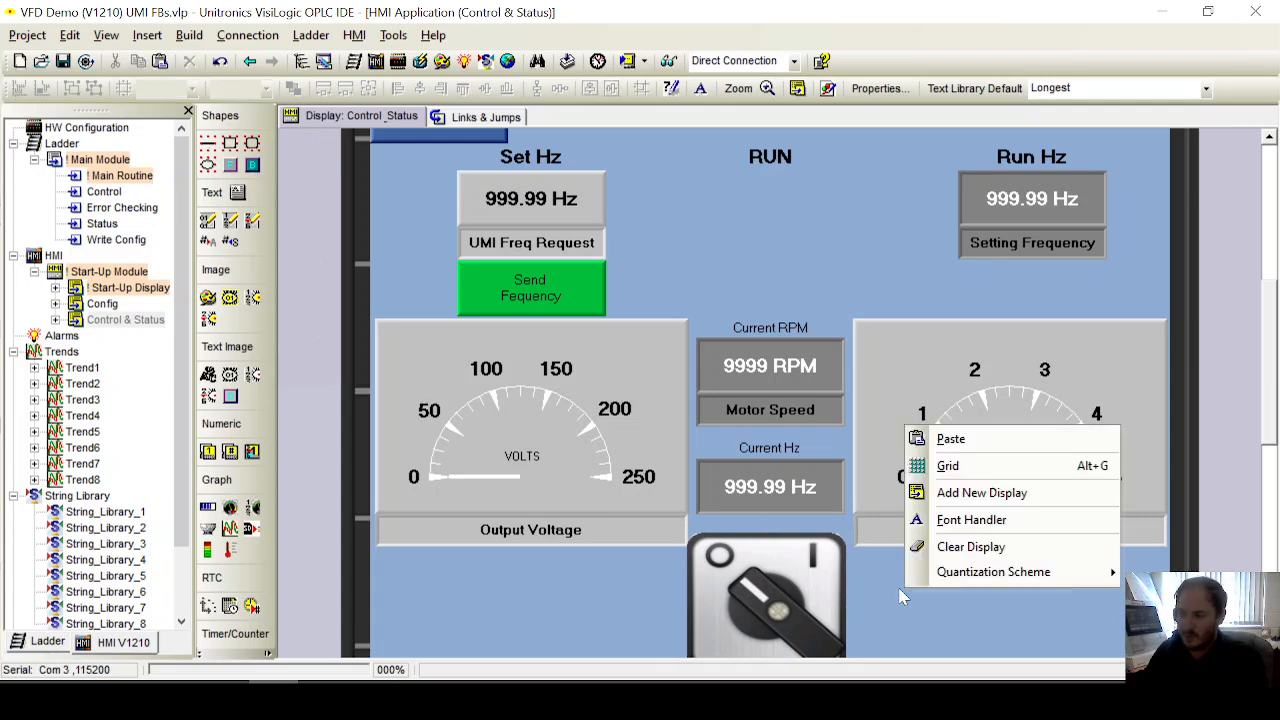
click(938, 438)
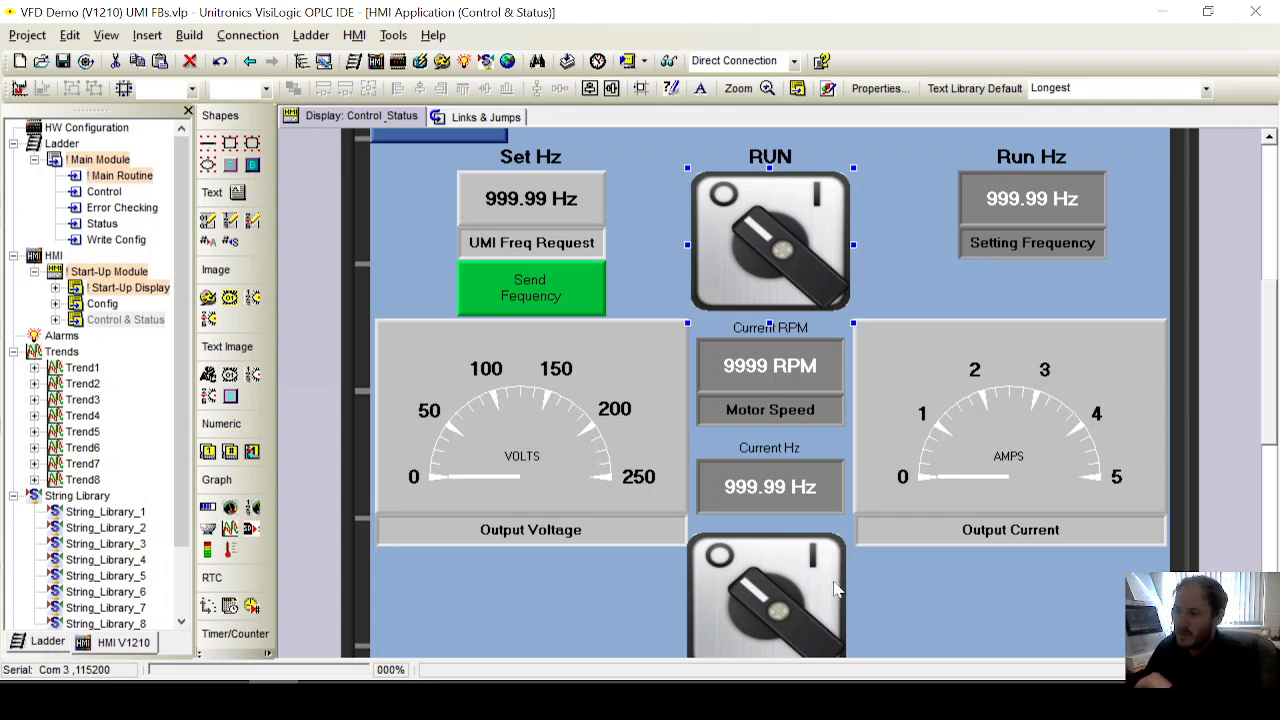
Step: Try to paste the copied switch image into the Config display
double_click(88, 305)
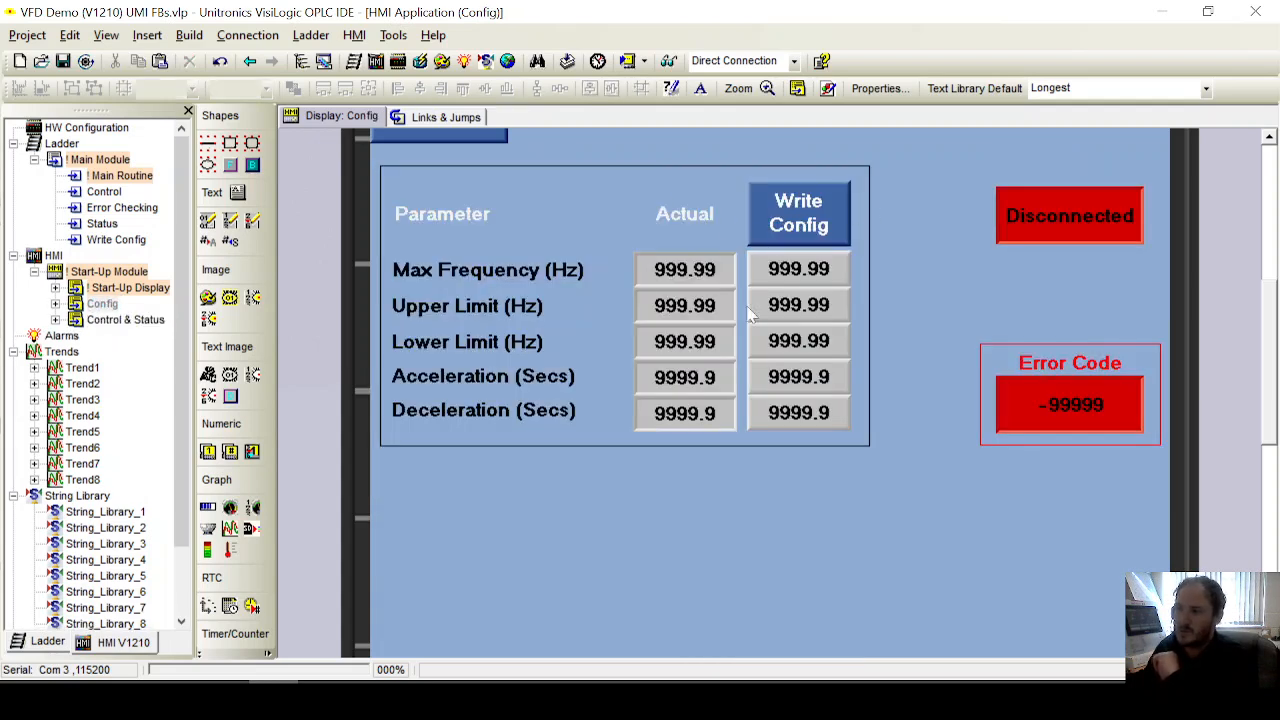
right_click(903, 374)
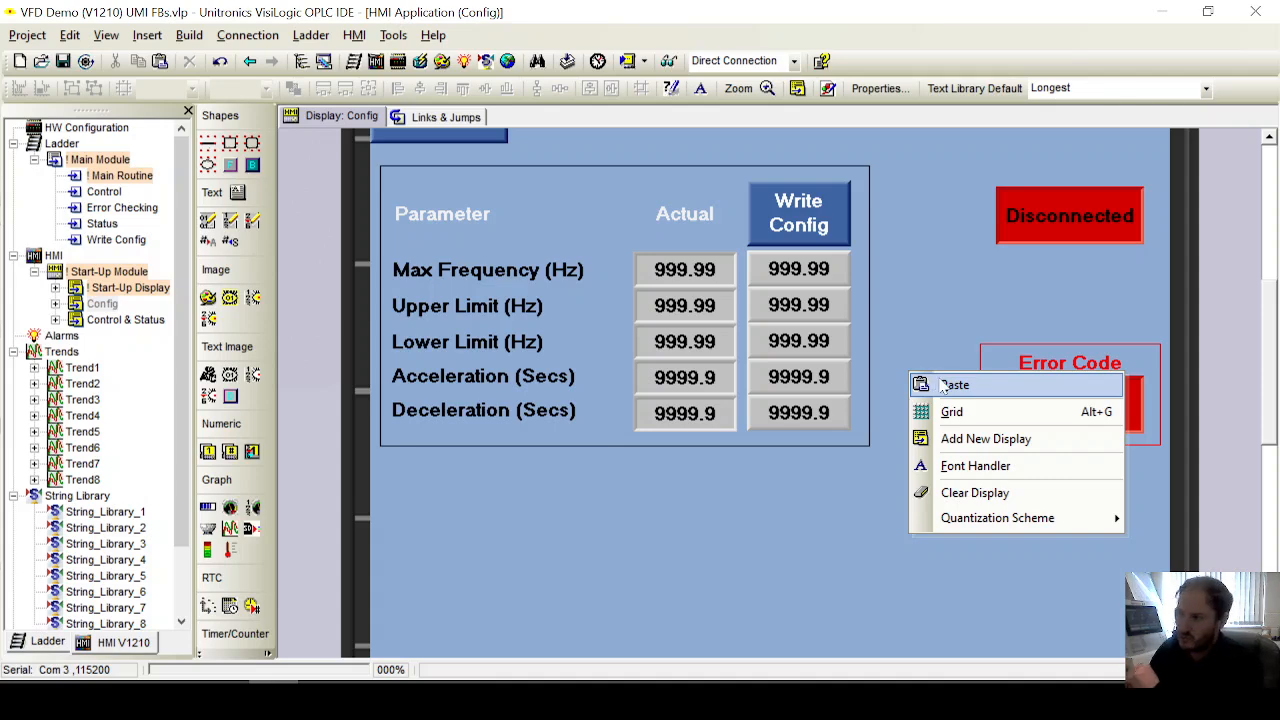
click(950, 385)
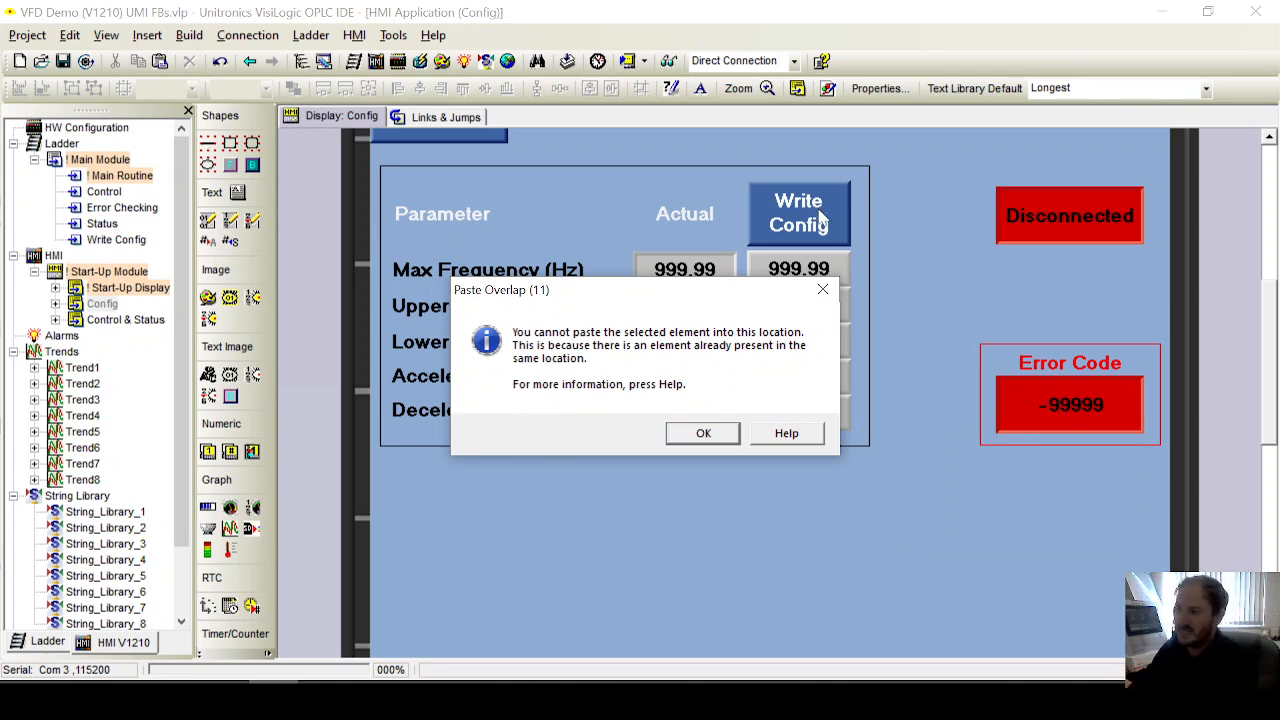
click(690, 437)
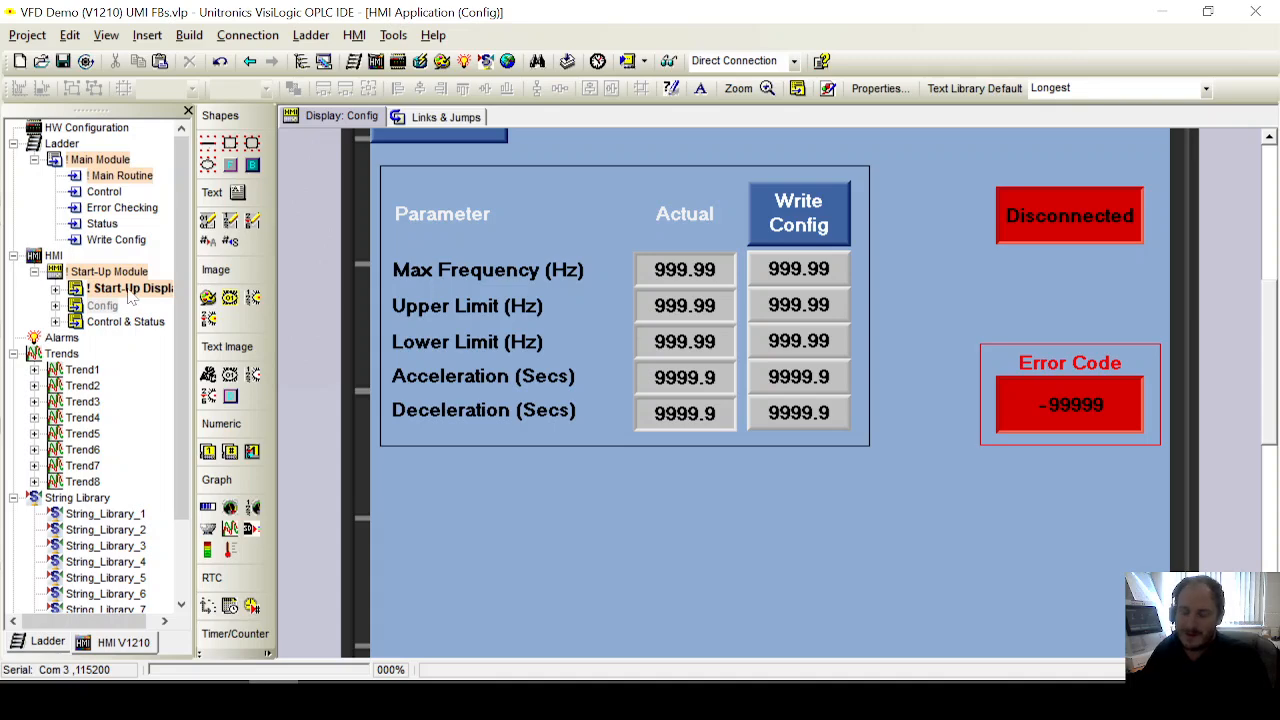
Step: Add a new display to the Start-Up Module and paste the copied switch image into it
click(110, 320)
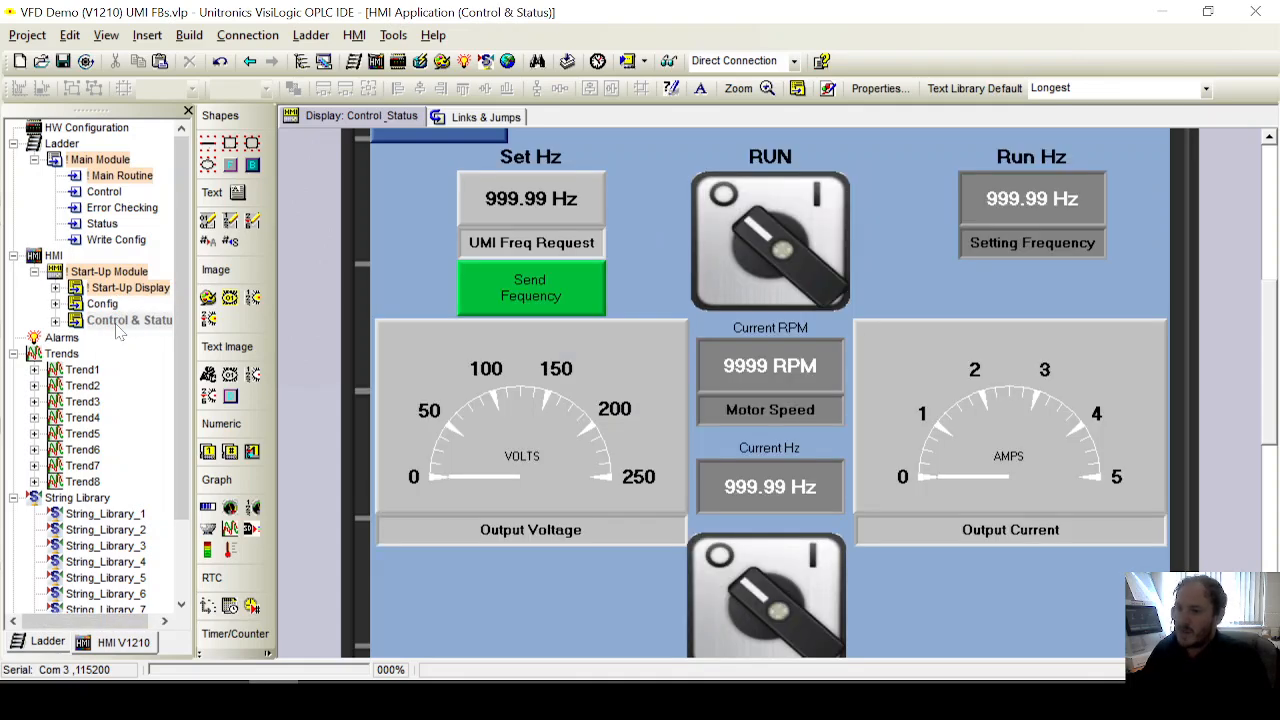
right_click(118, 320)
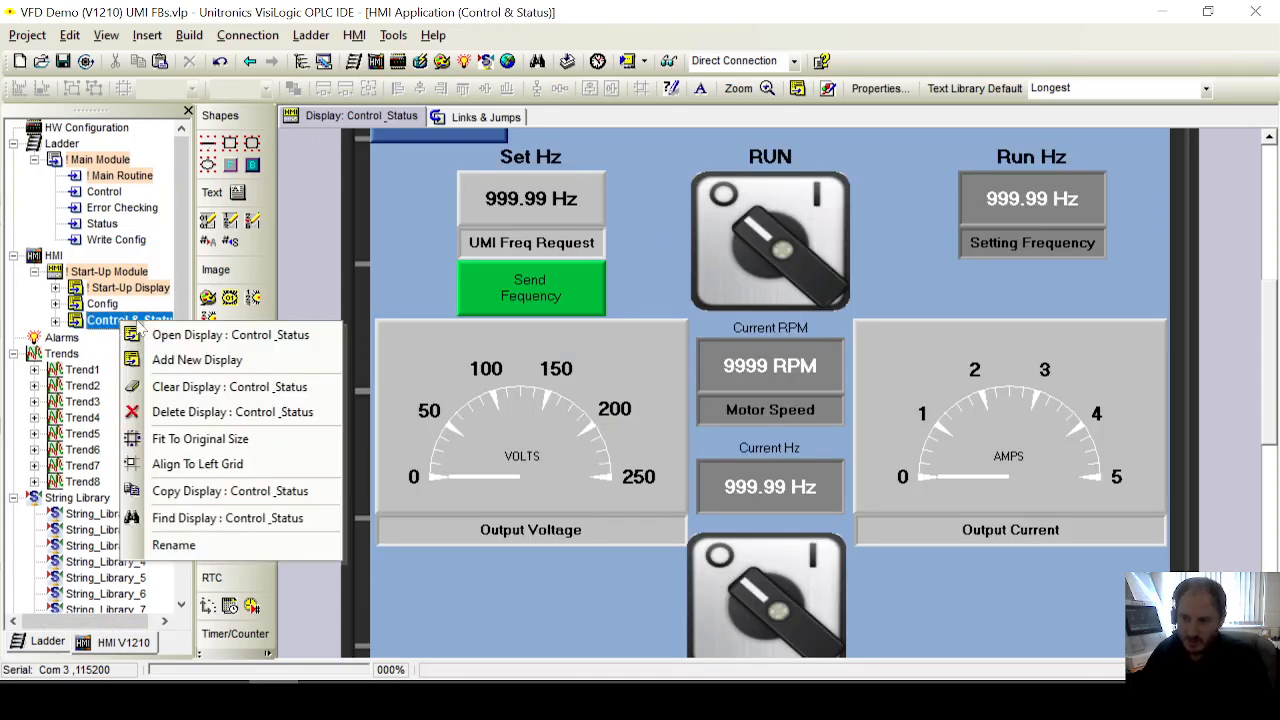
click(190, 362)
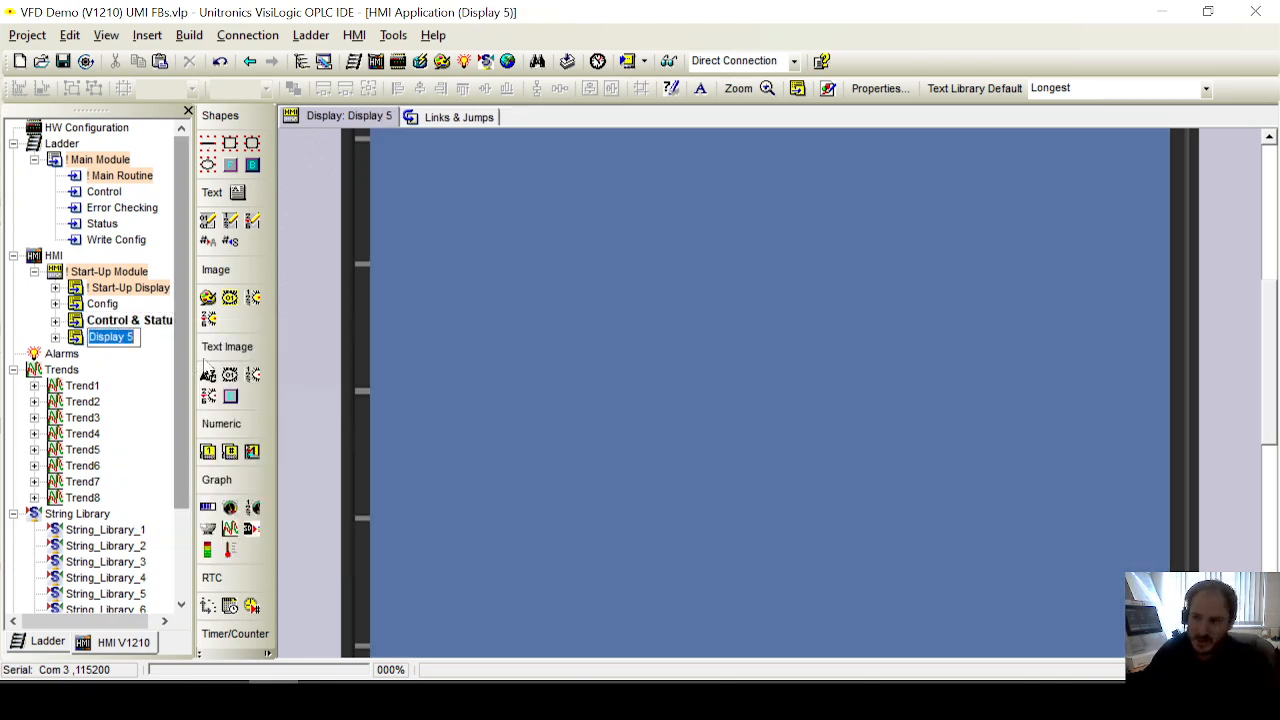
click(500, 350)
right_click(503, 345)
click(559, 346)
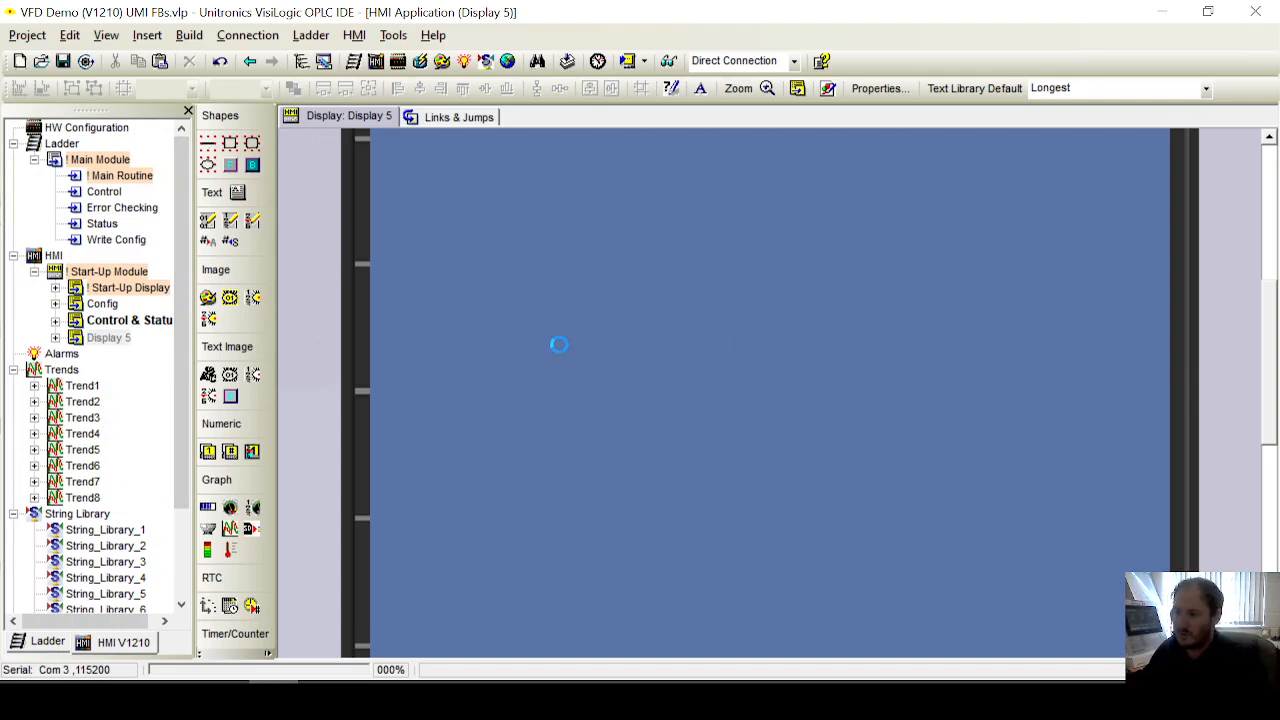
Step: Move the switch image to the lower part of Display 5, clear of the Config parameter table's area, and copy it
scroll(851, 367, up, 1)
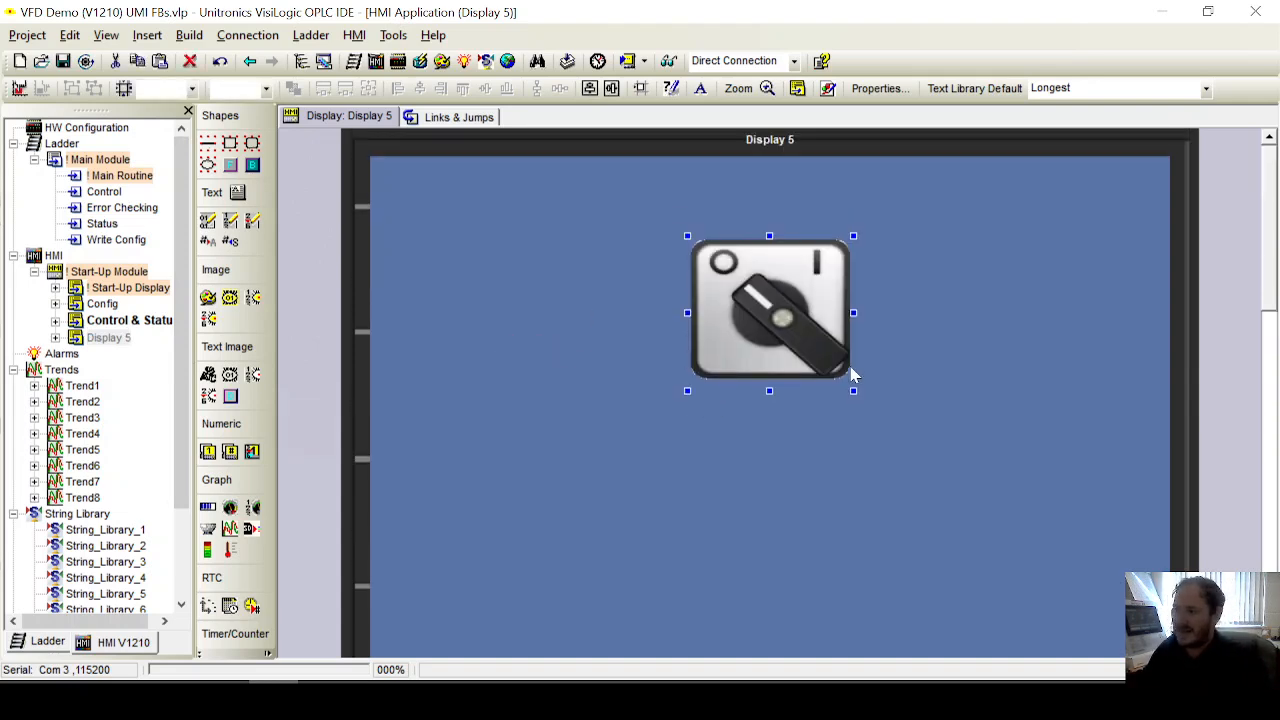
scroll(851, 374, down, 1)
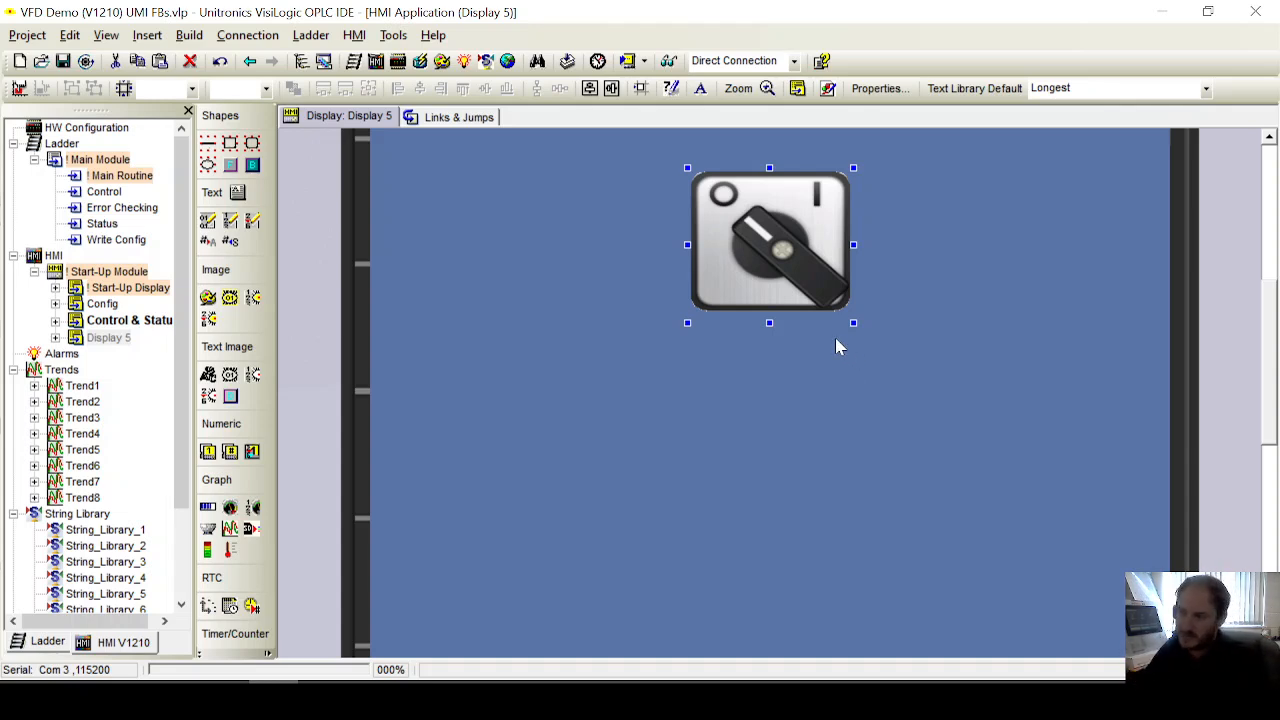
drag(748, 228, 764, 587)
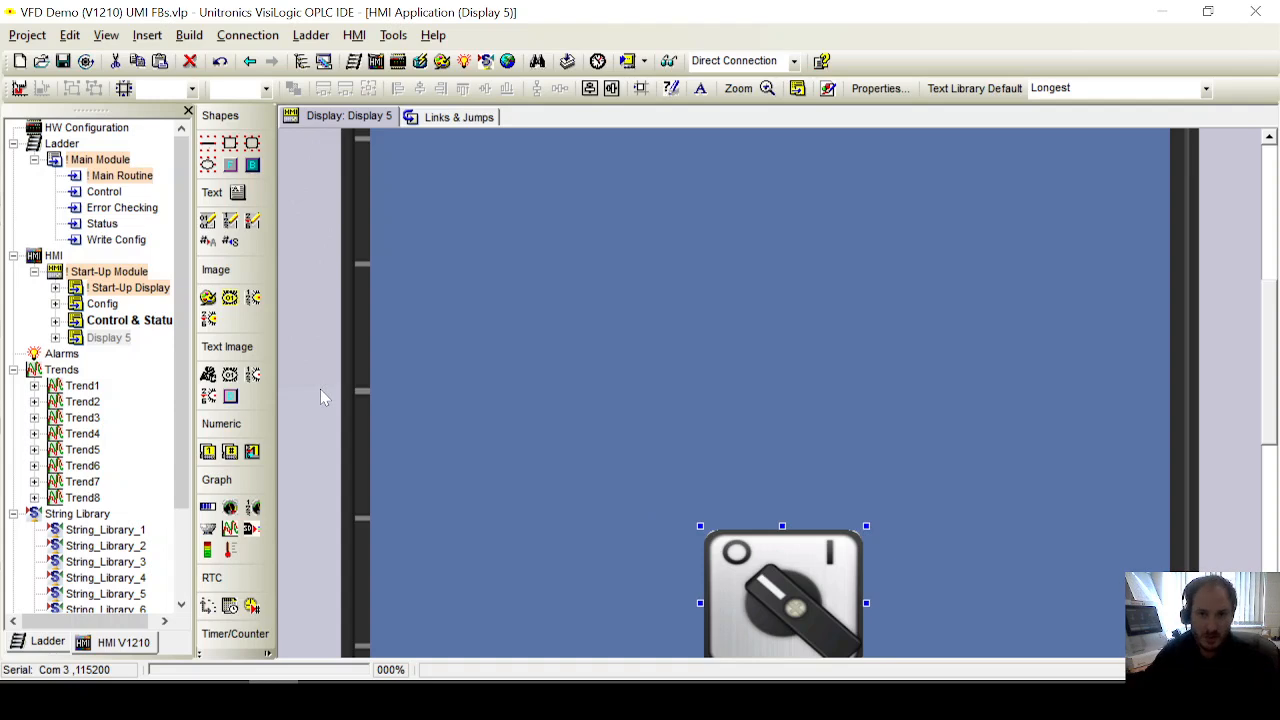
right_click(742, 562)
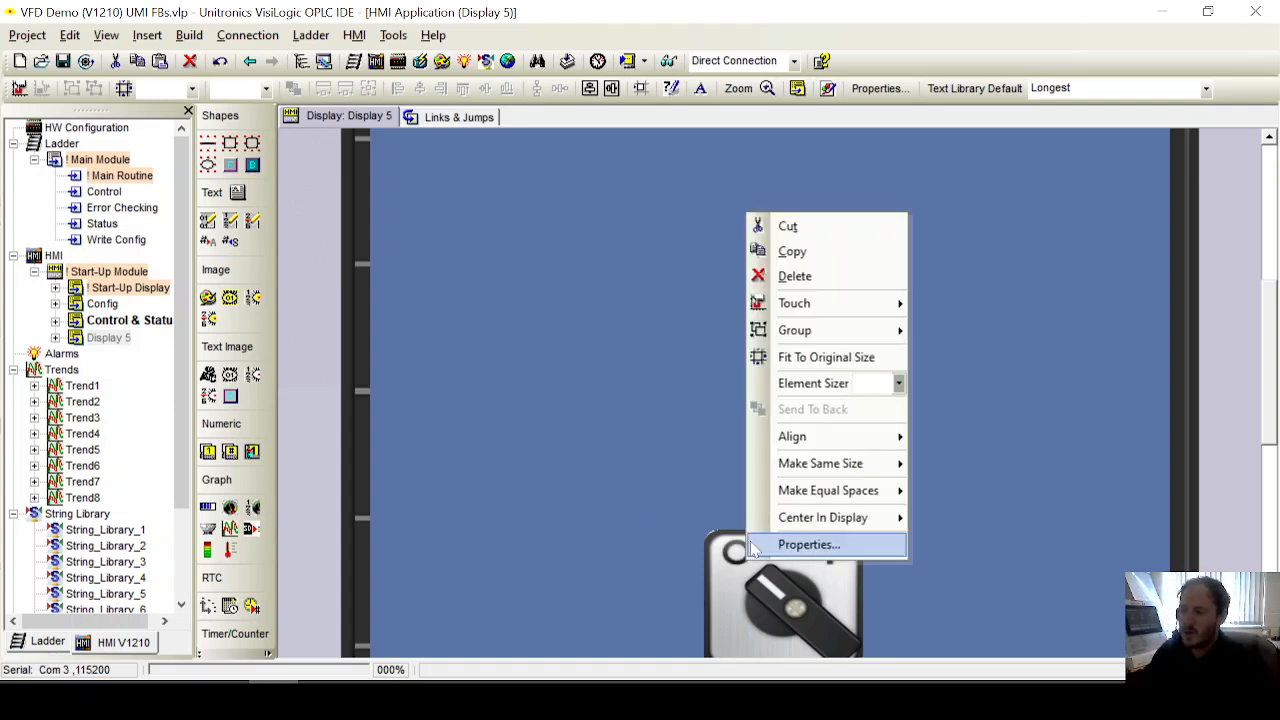
click(800, 250)
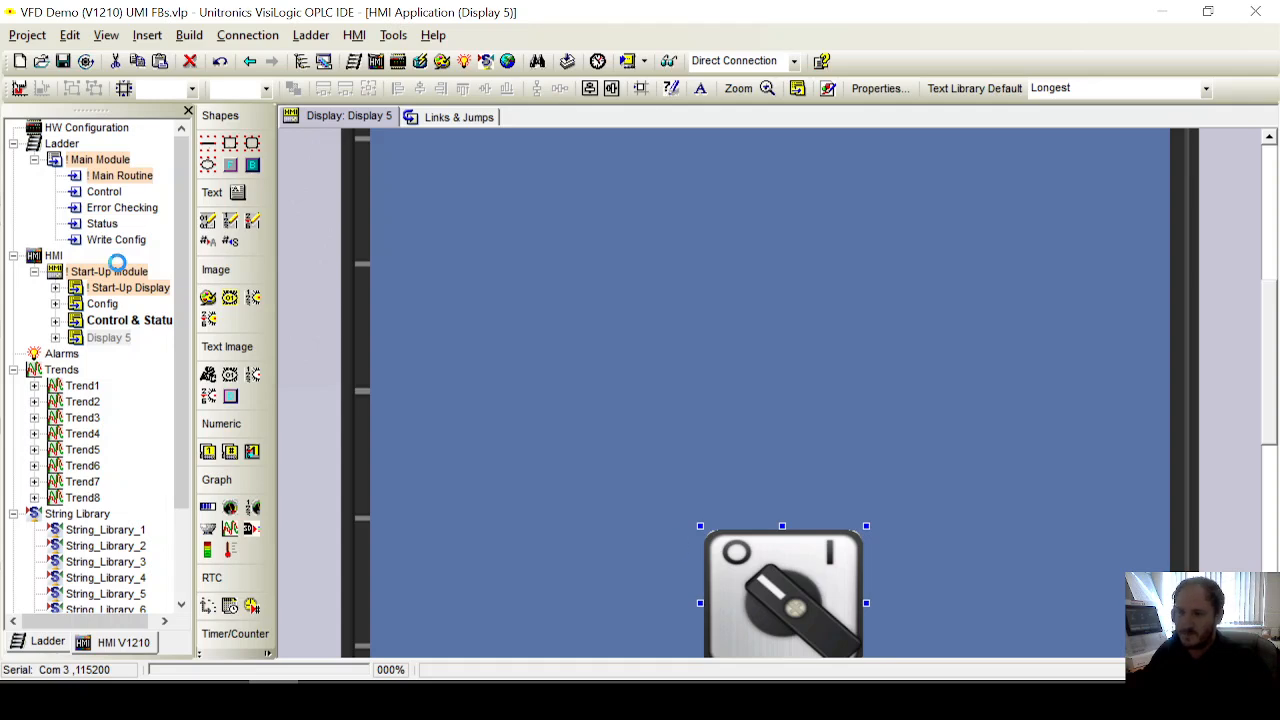
Step: Open the Config display and paste the copied switch image below the parameter table
double_click(104, 304)
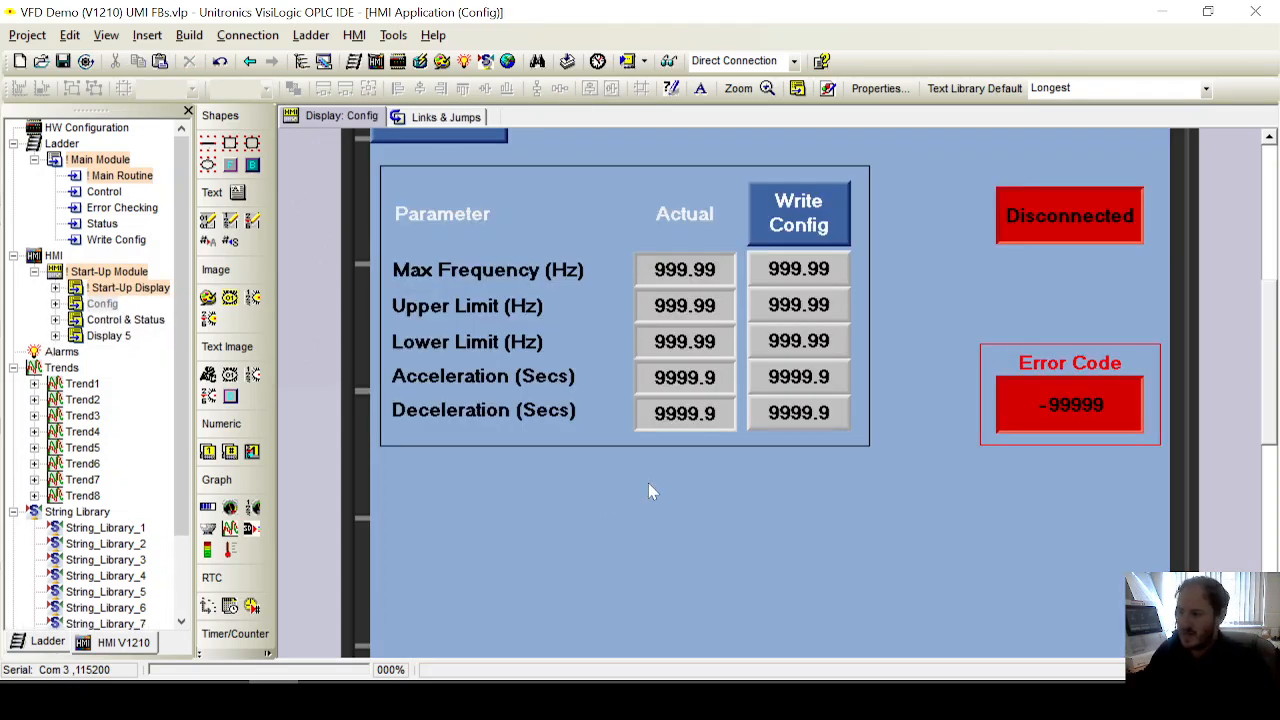
right_click(649, 483)
click(698, 498)
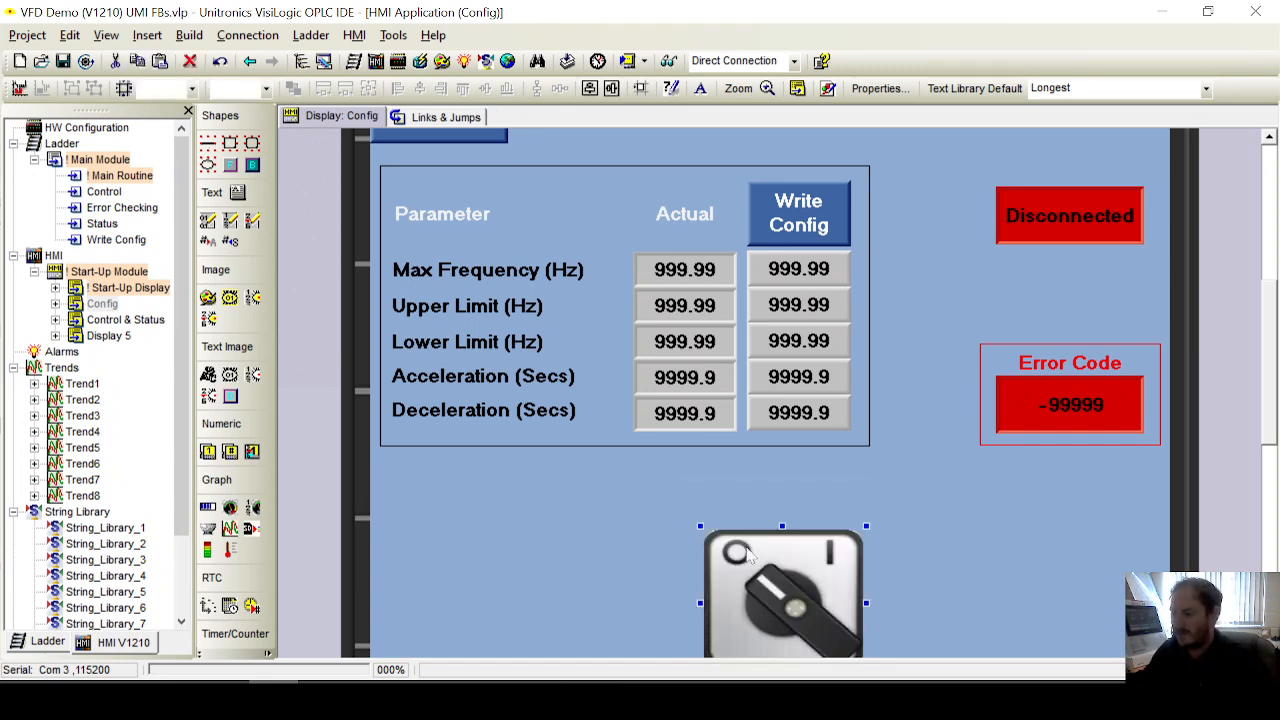
Step: Shrink the pasted switch to about 73 by 66 and place it between the Write Config button and the Disconnected indicator
click(595, 570)
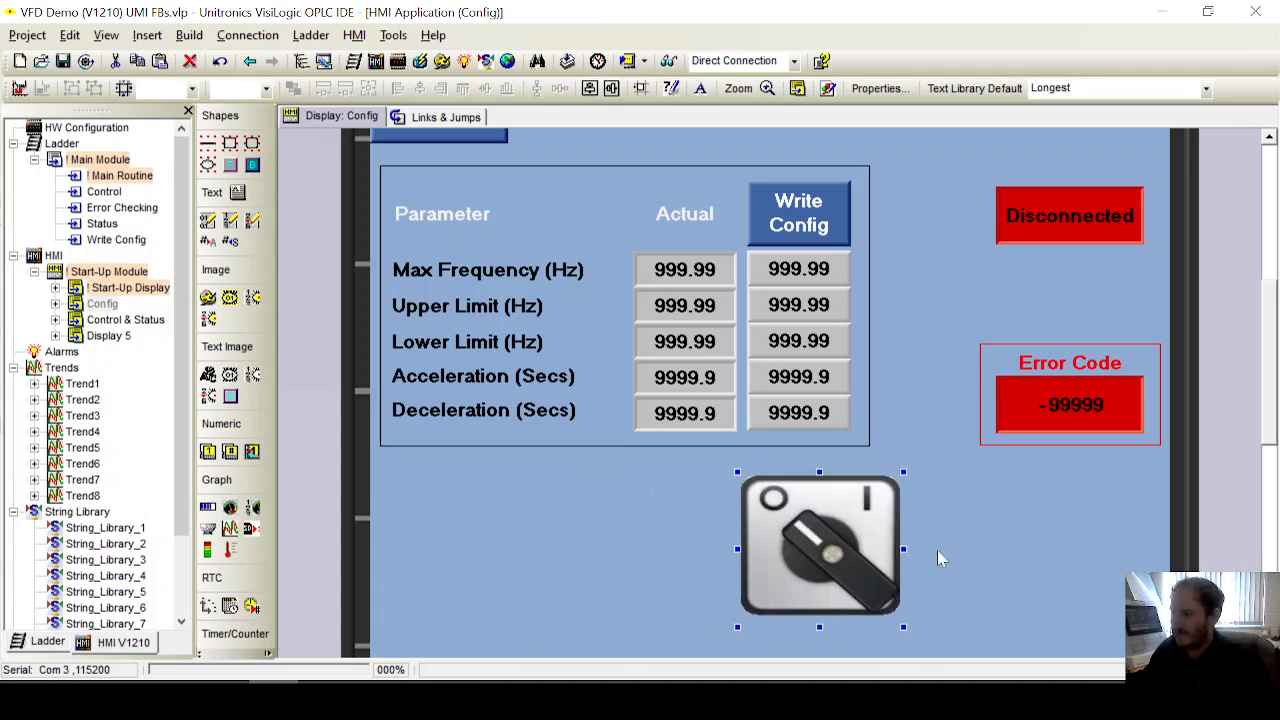
click(1010, 560)
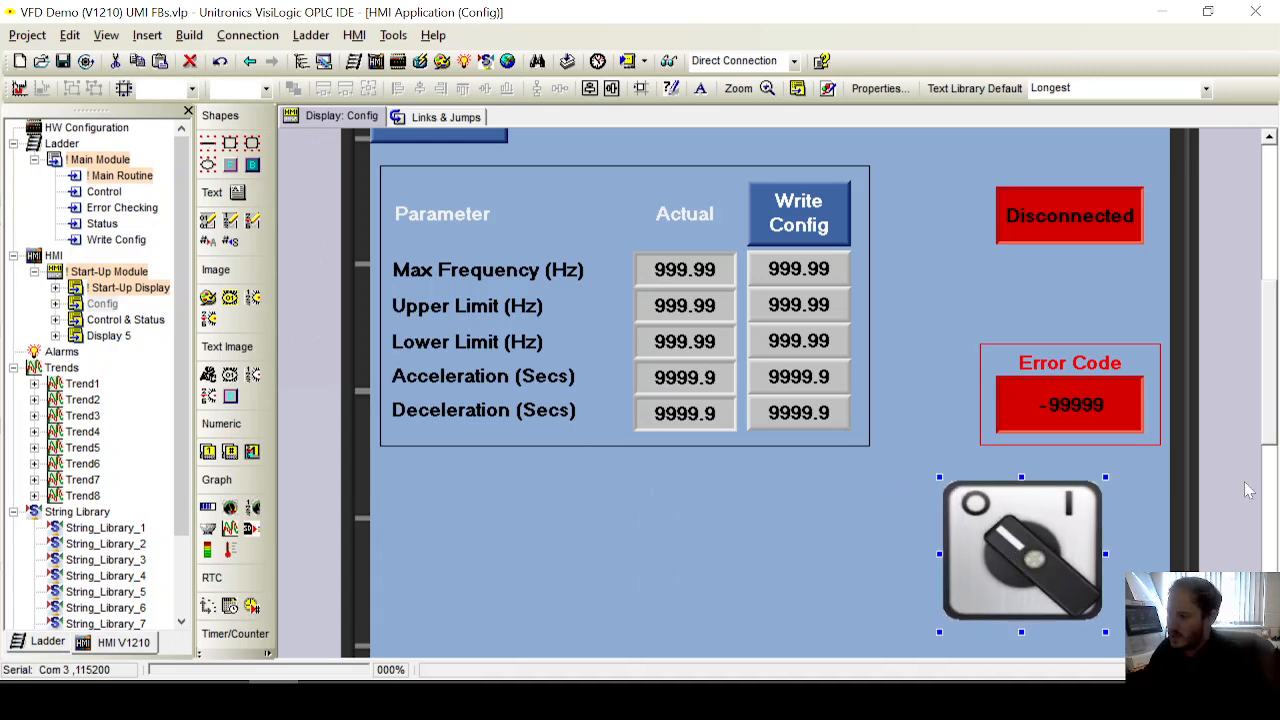
drag(1106, 630, 1019, 549)
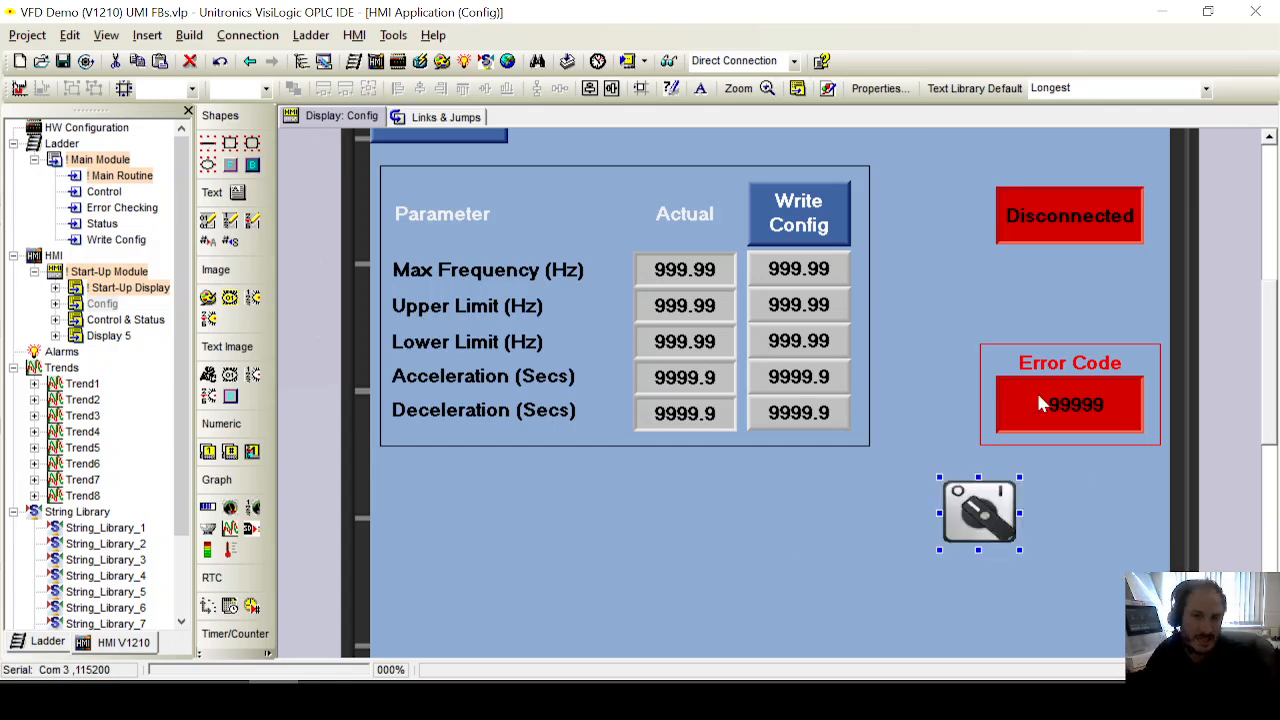
drag(984, 508, 919, 208)
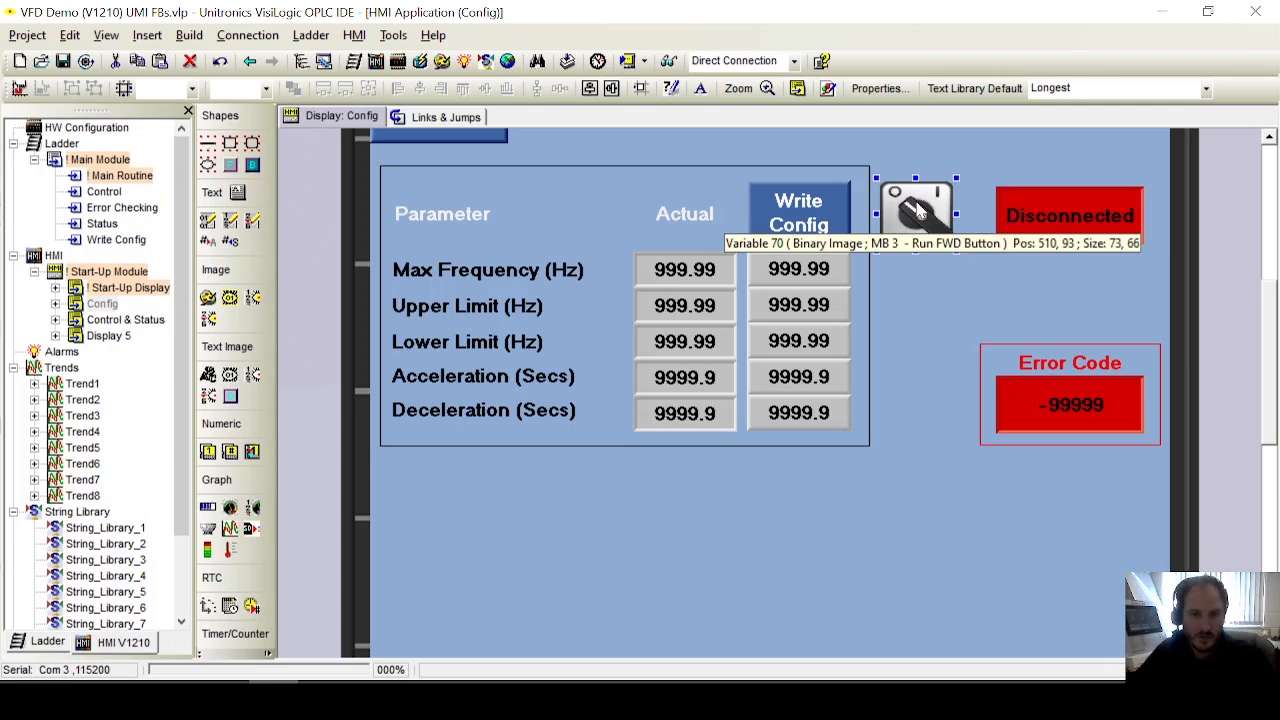
Step: Open the Control & Status display and delete the duplicate switch image below the Current Hz field
double_click(115, 322)
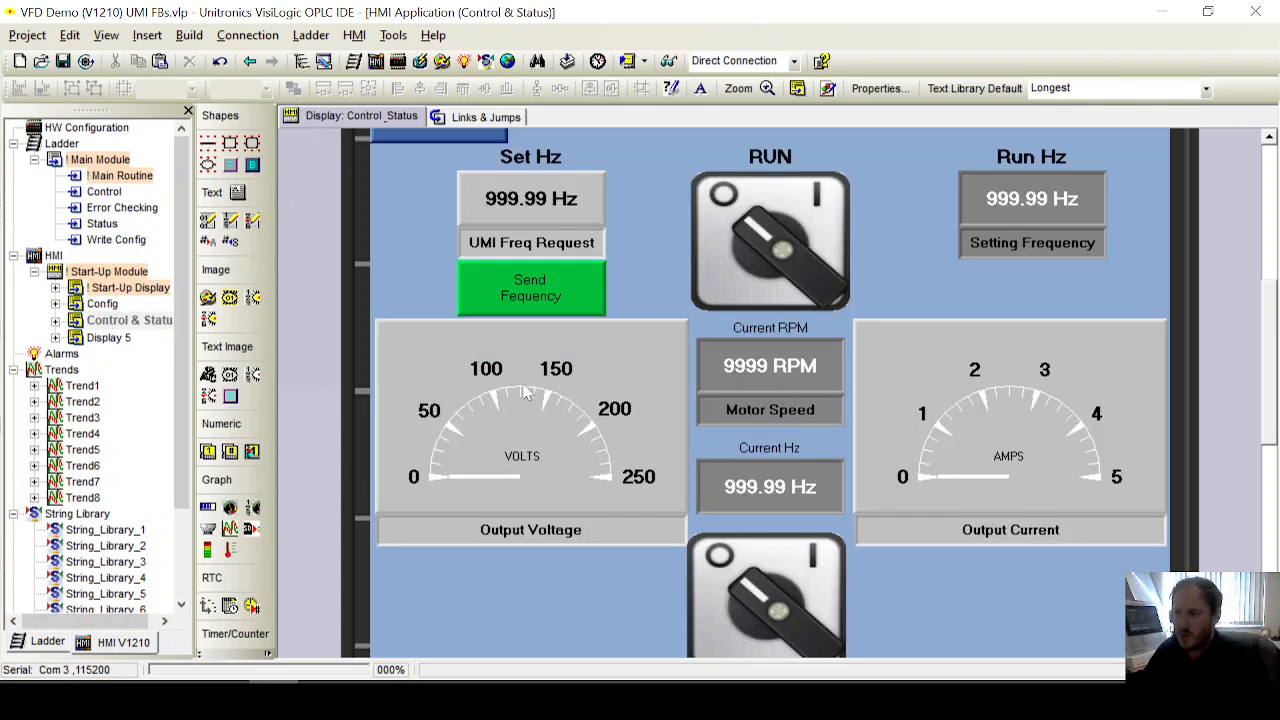
click(786, 583)
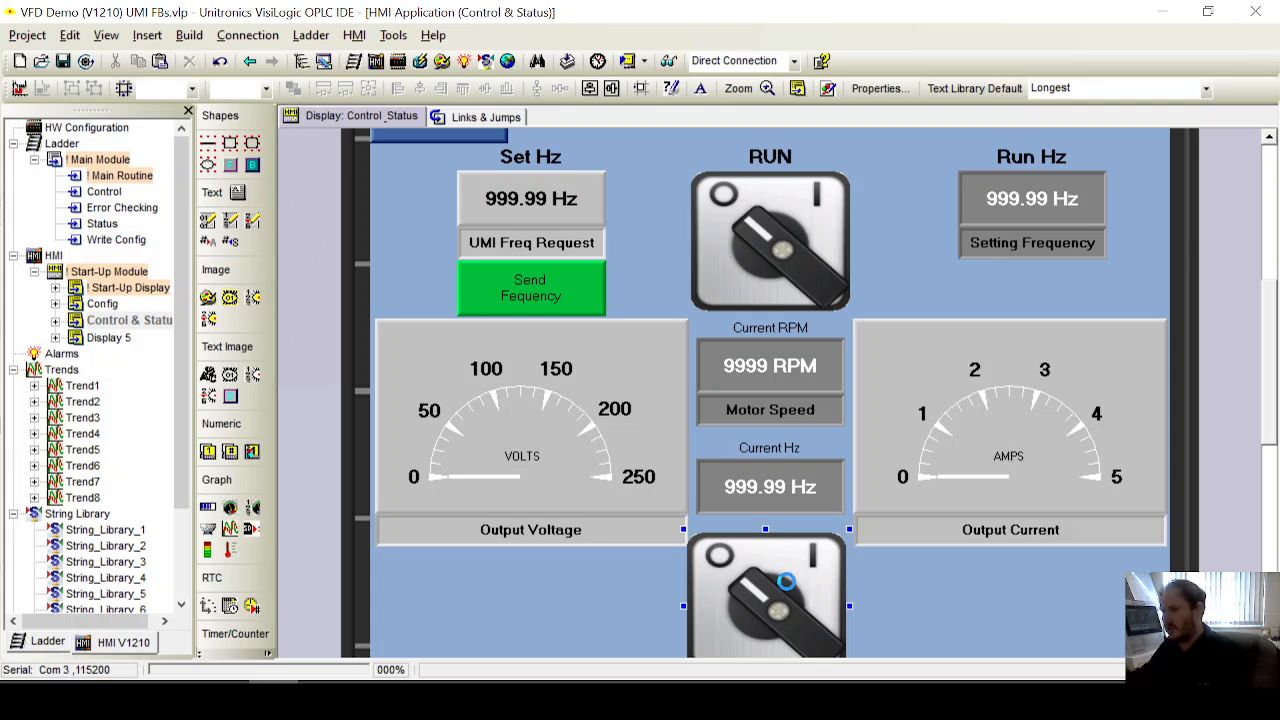
key(Delete)
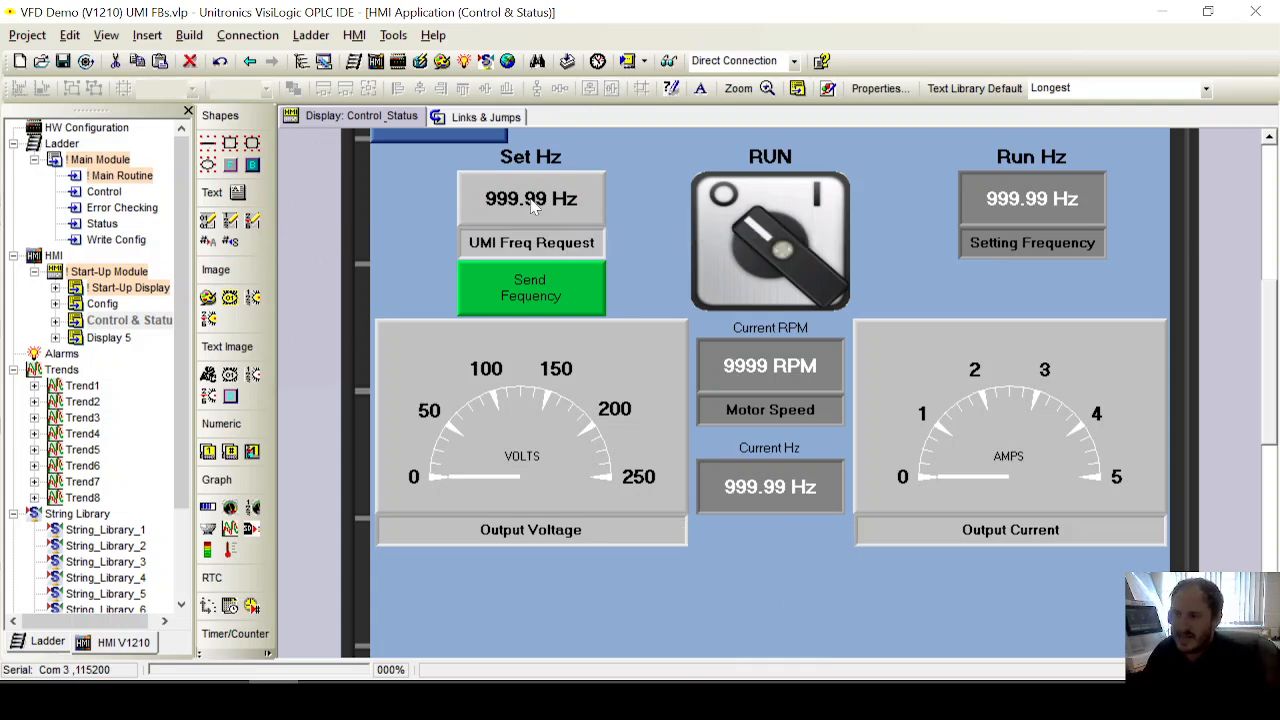
Step: Set the description of the Set Hz numeric variable to "Enter Hz of Drive run Frequency"
click(533, 205)
double_click(523, 205)
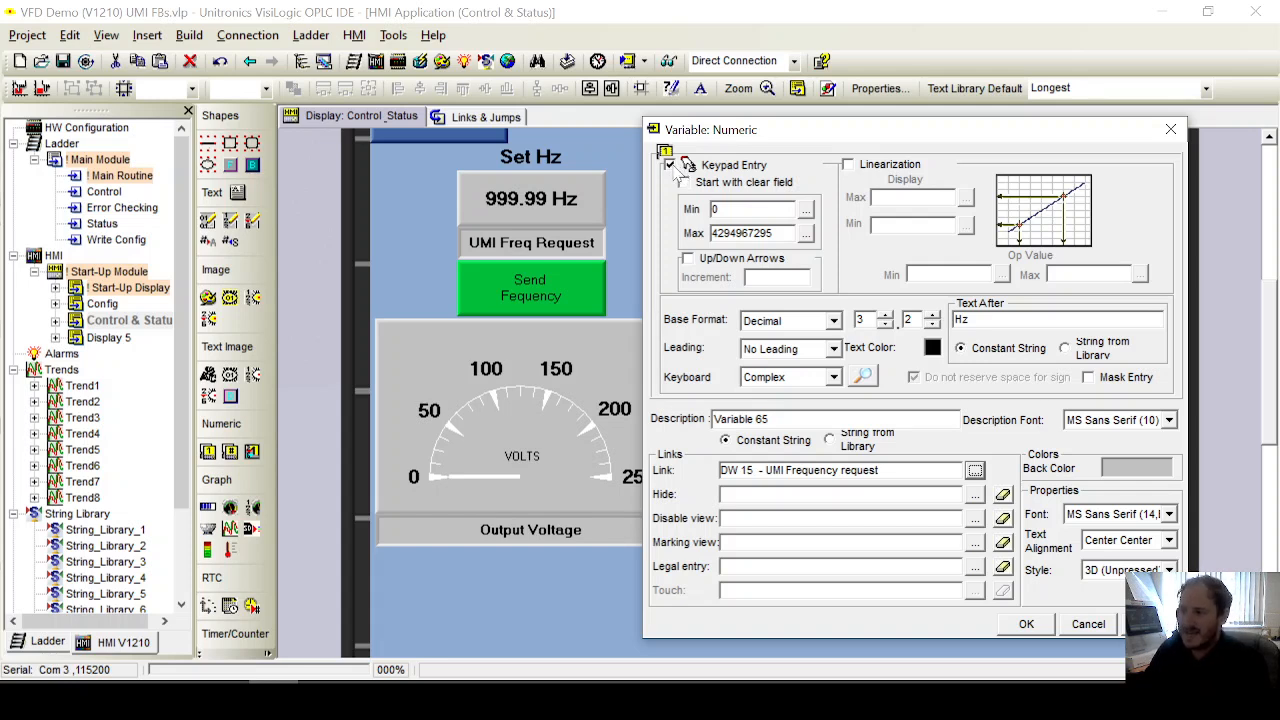
key(shift+Tab)
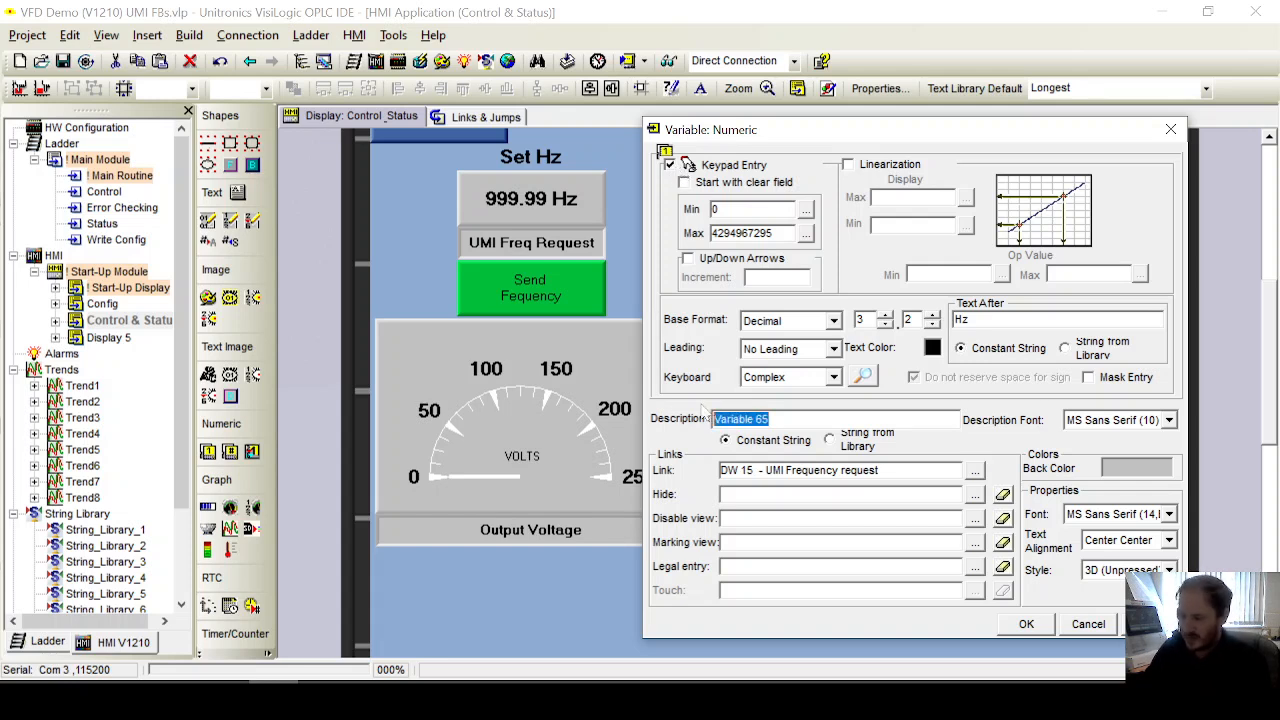
text(Enter)
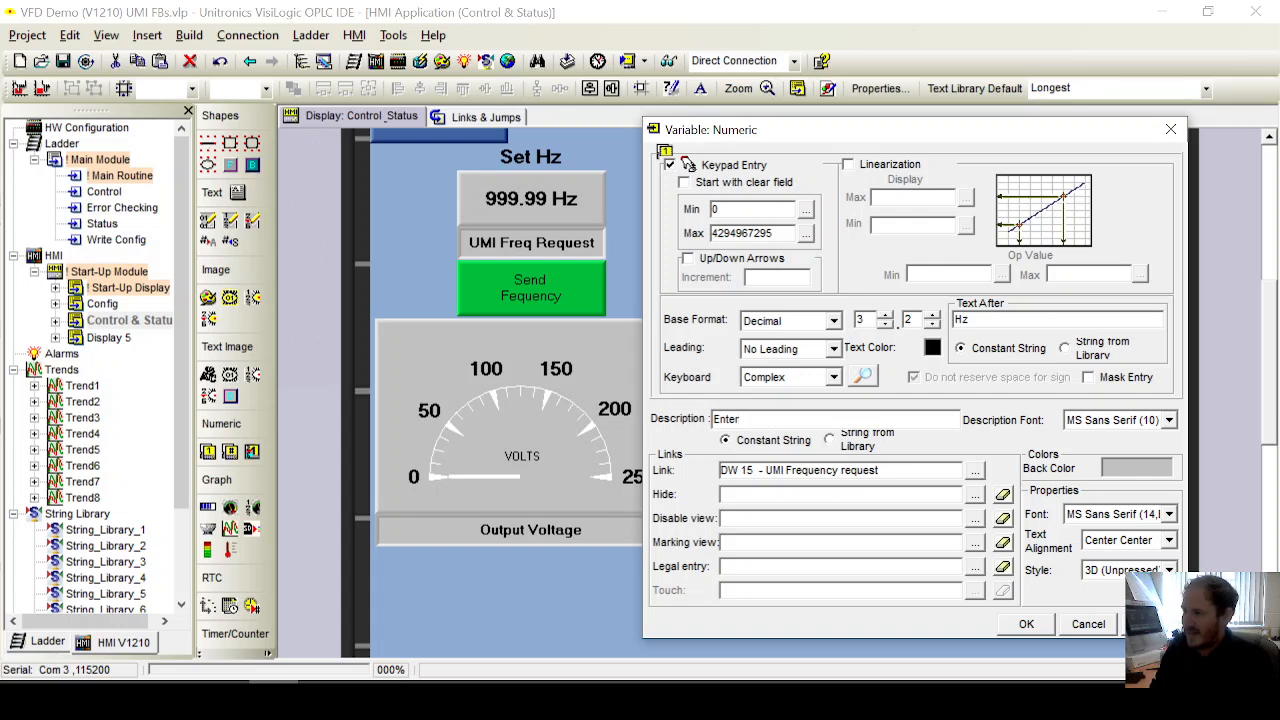
text( Hz of Drive run Frequency)
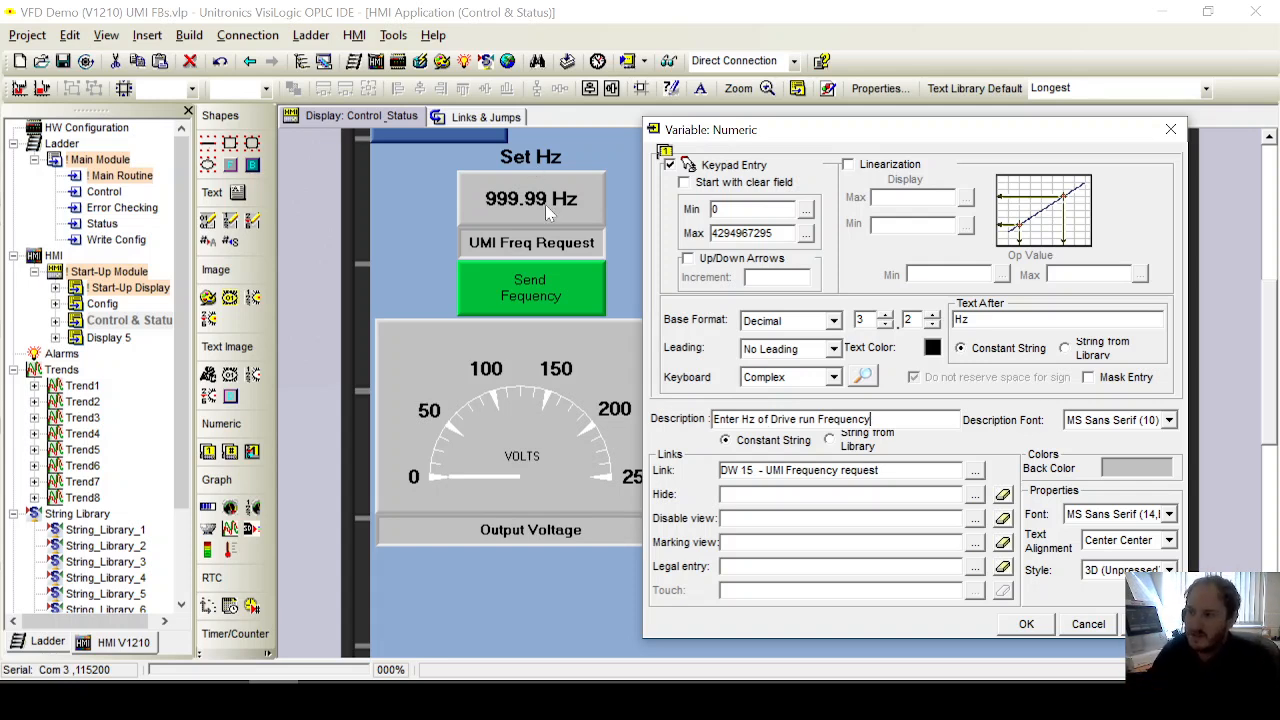
drag(871, 419, 706, 418)
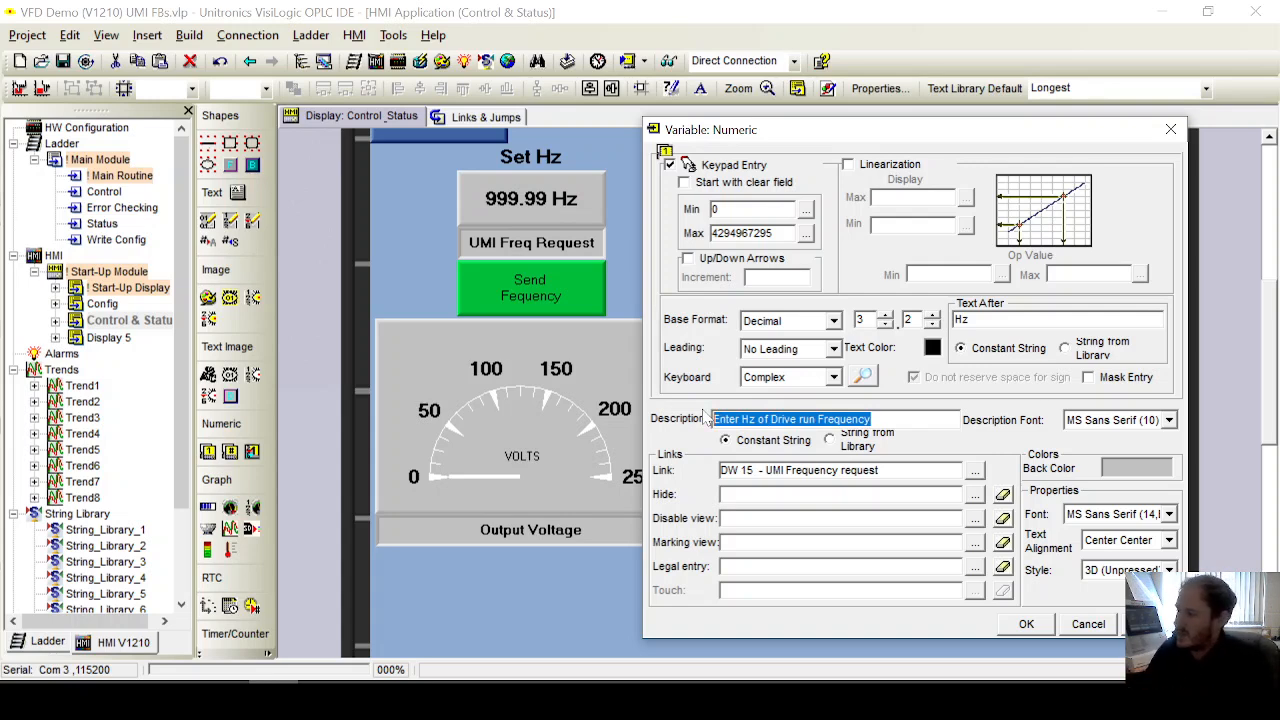
click(1036, 624)
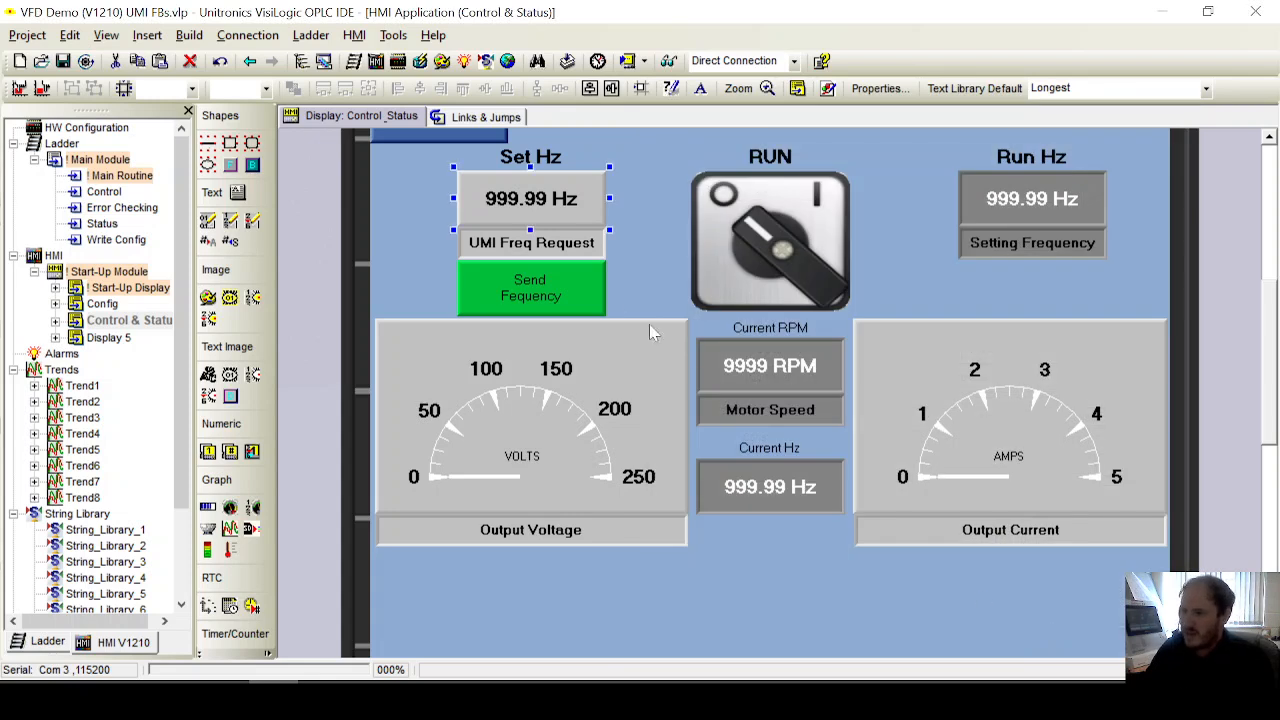
Step: Copy the Set Hz numeric field, move the original below the Current Hz field, and paste the copy in its former place
right_click(557, 197)
click(603, 235)
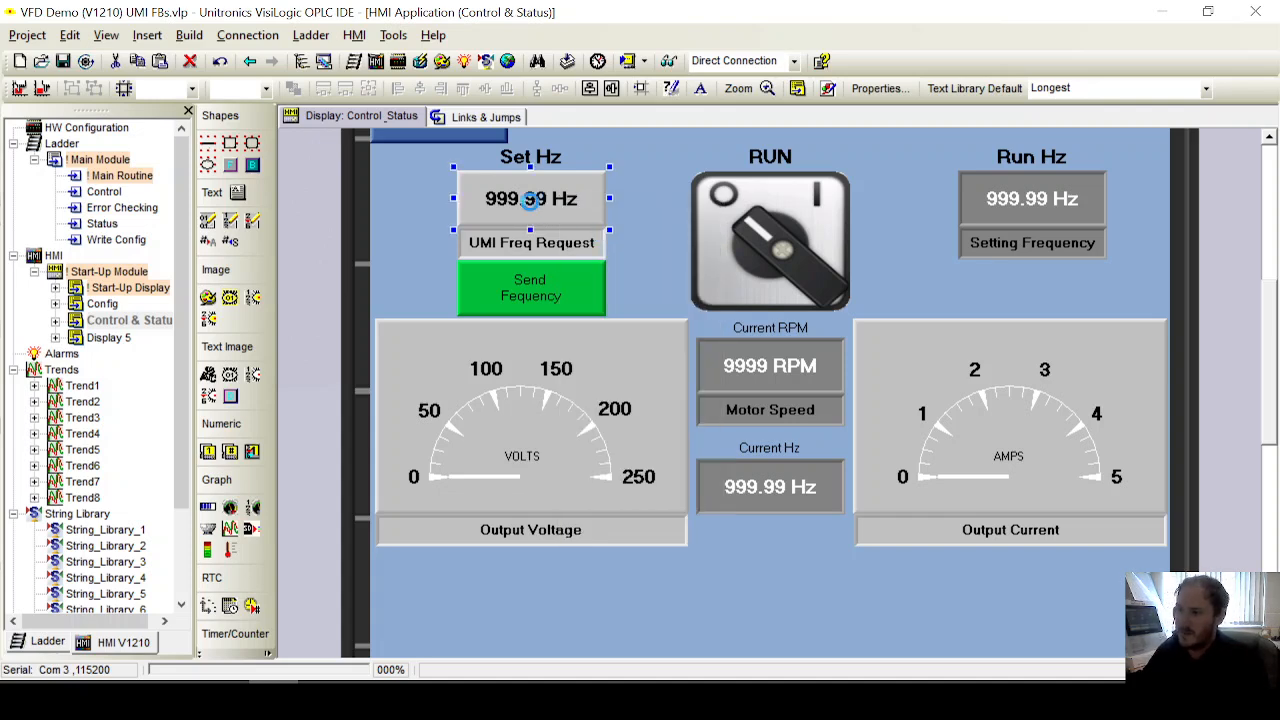
drag(510, 197, 748, 590)
right_click(902, 556)
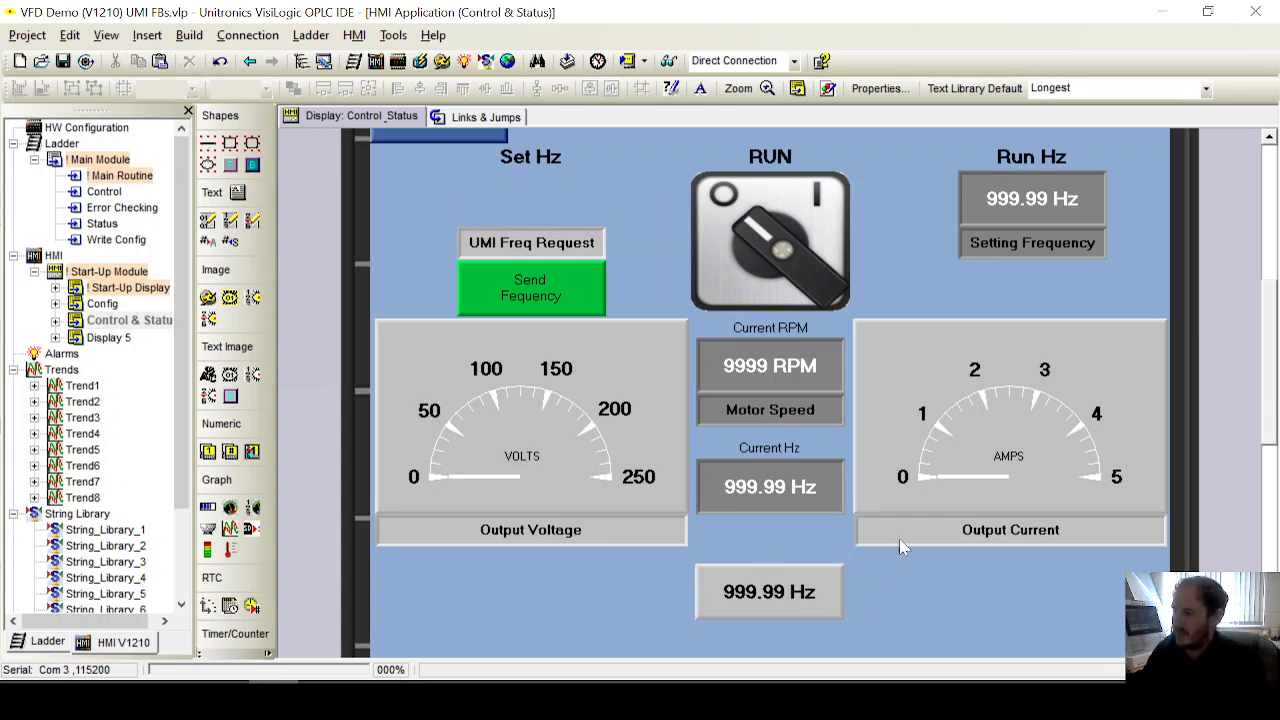
click(942, 404)
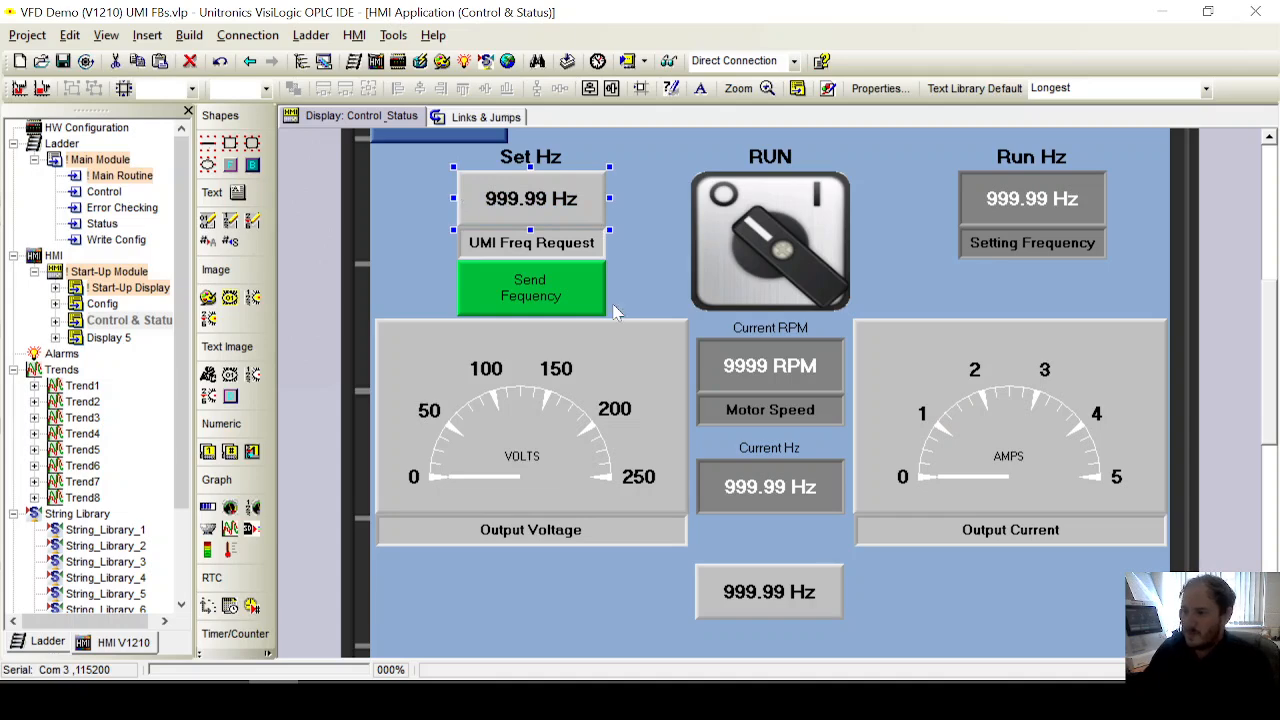
Step: Compare the description and link settings of the pasted Set Hz numeric variable with those of the original below the Current Hz field
double_click(533, 210)
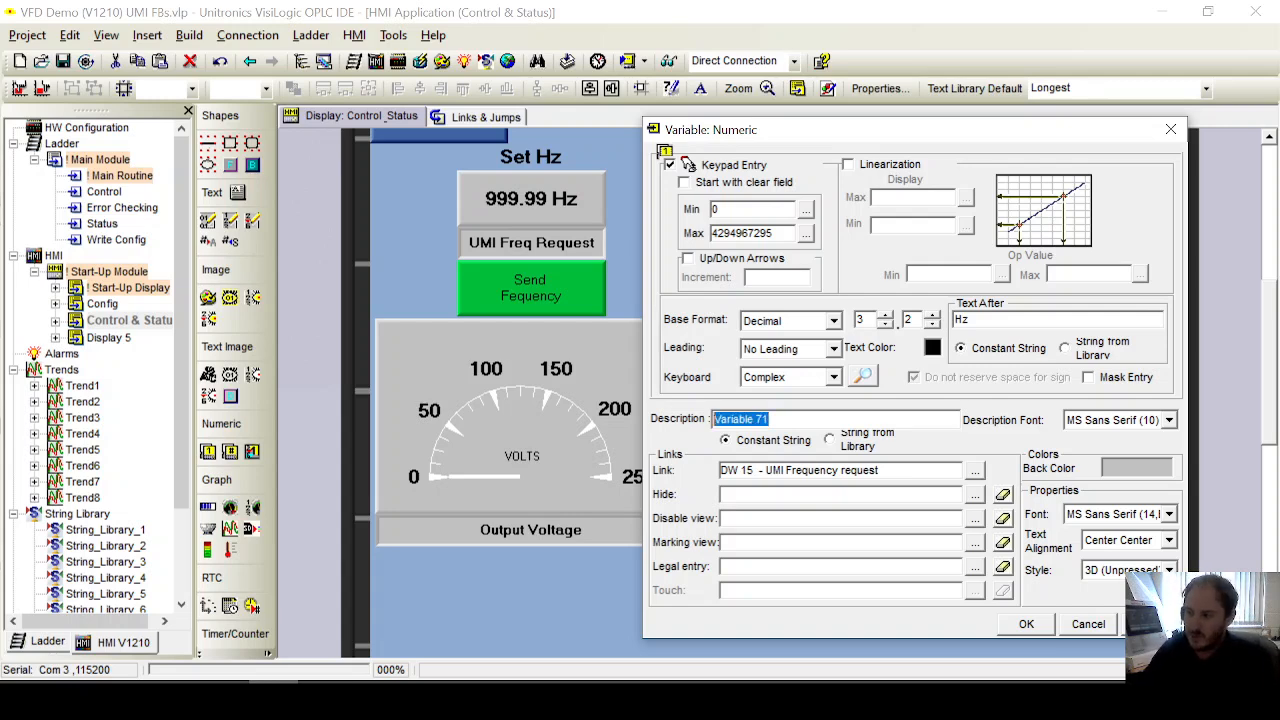
click(1025, 620)
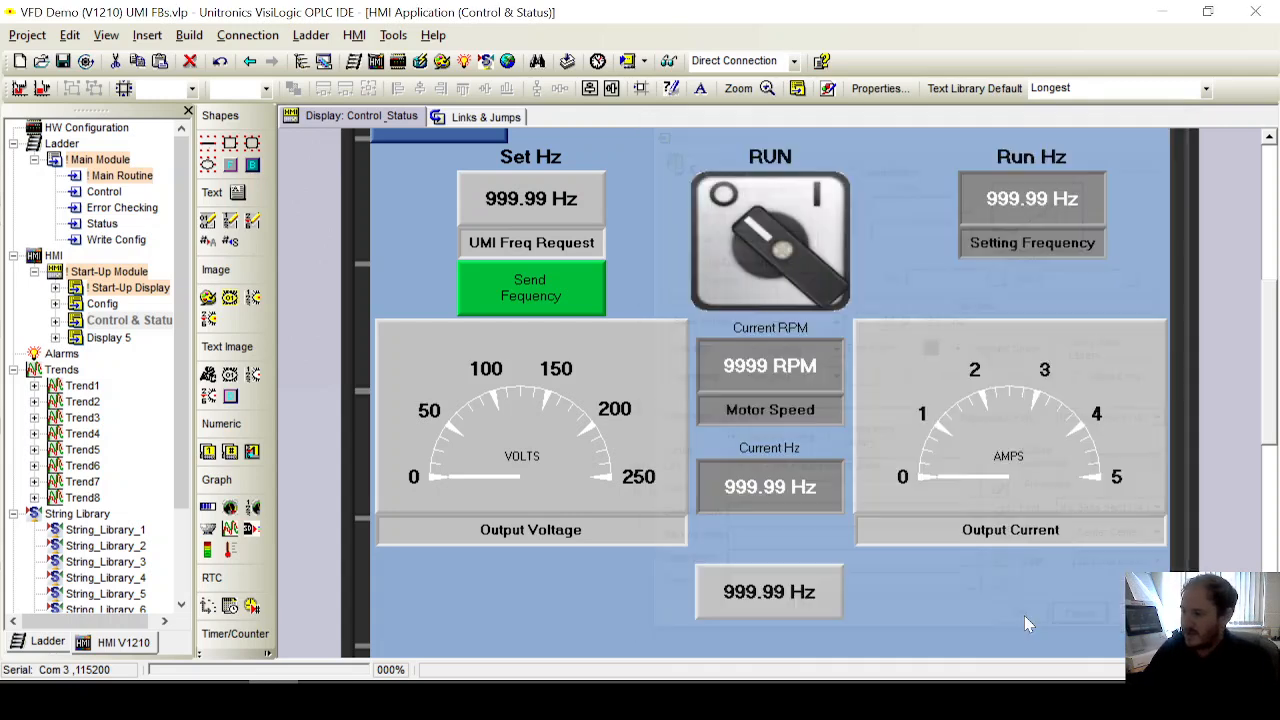
double_click(791, 595)
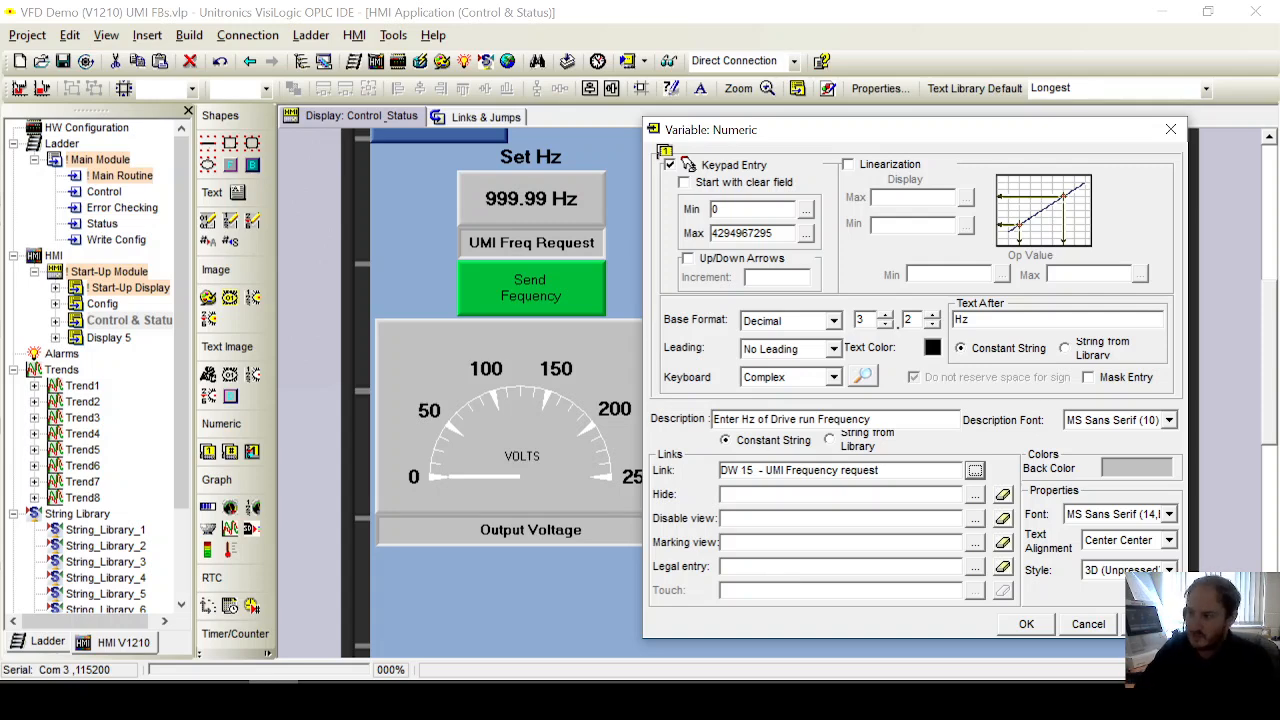
click(1088, 623)
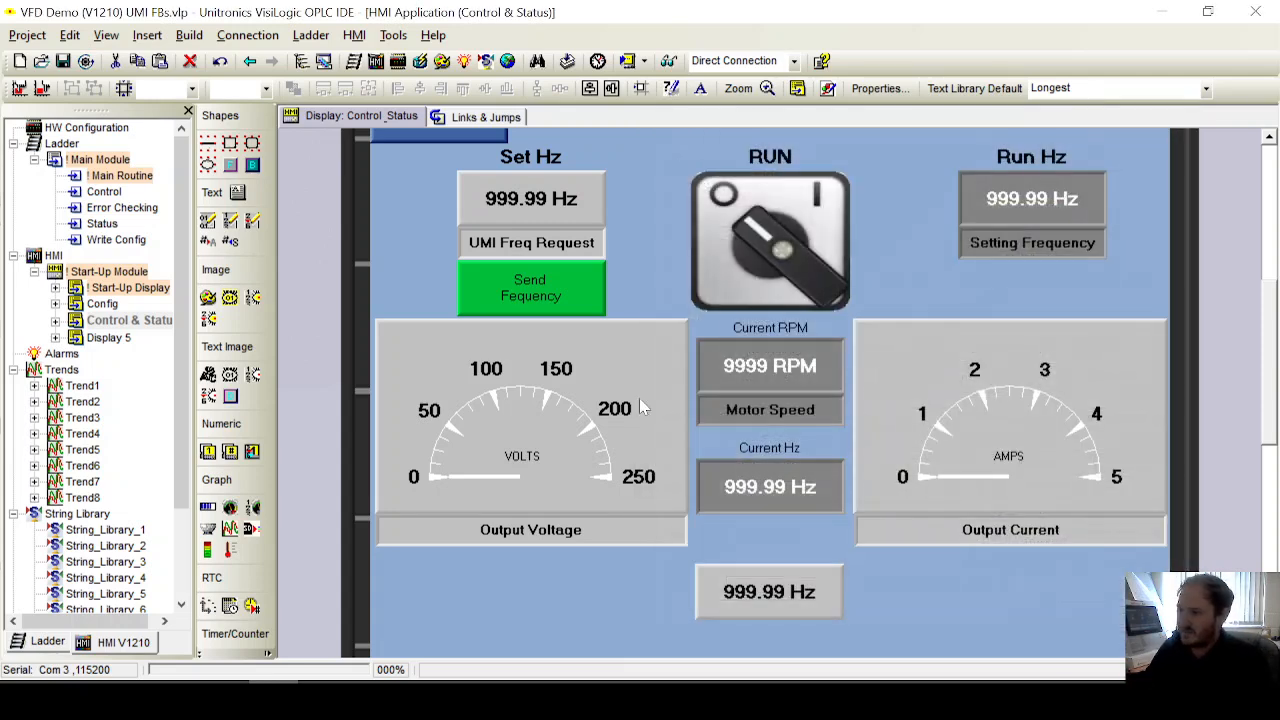
double_click(530, 200)
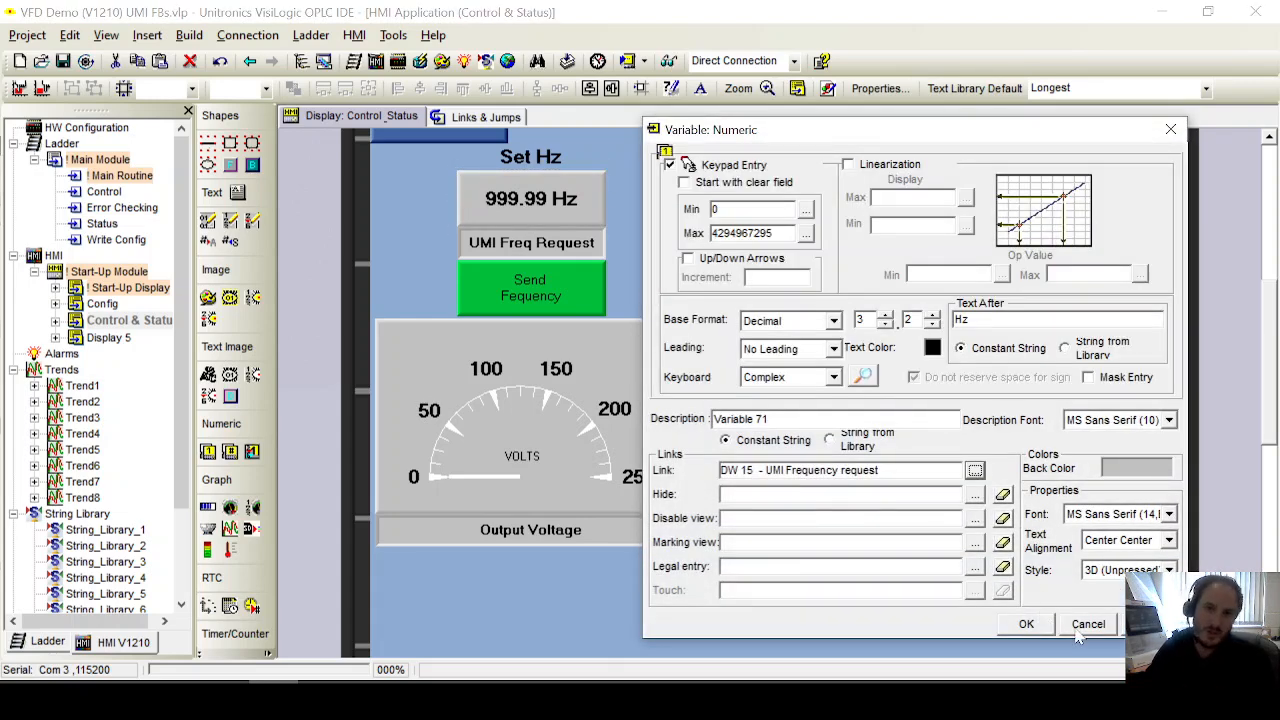
click(1080, 628)
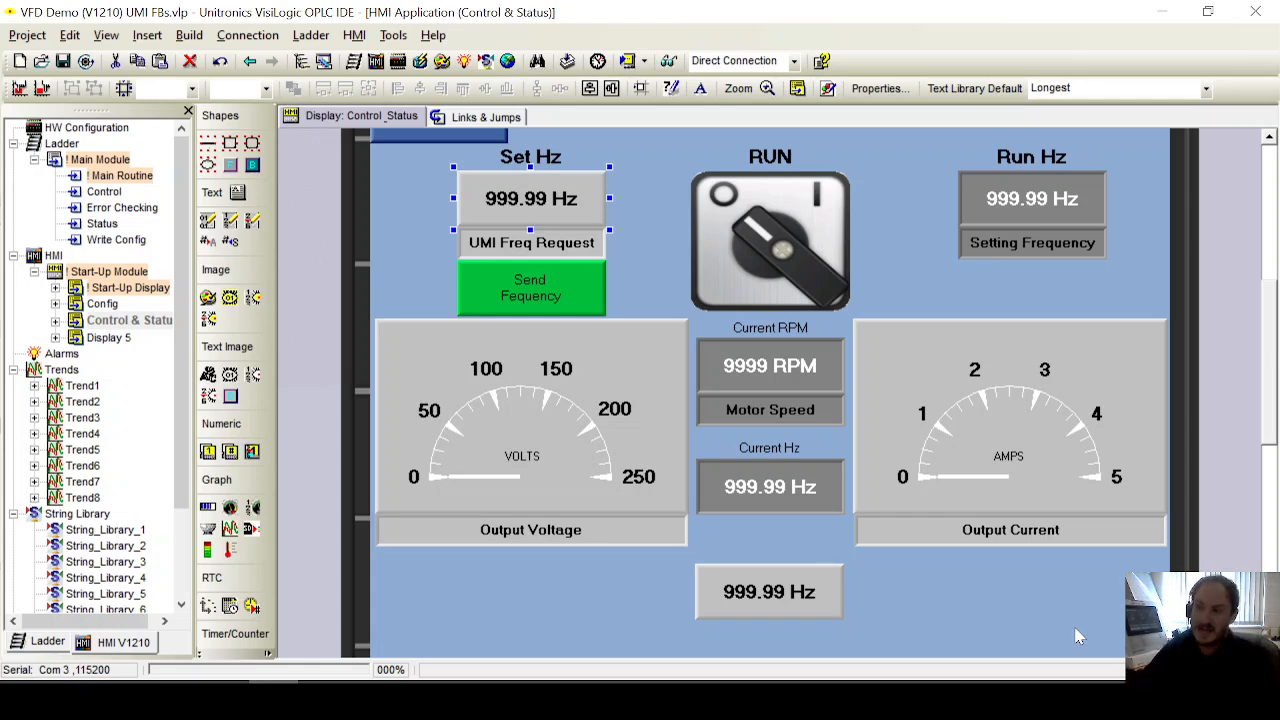
double_click(576, 192)
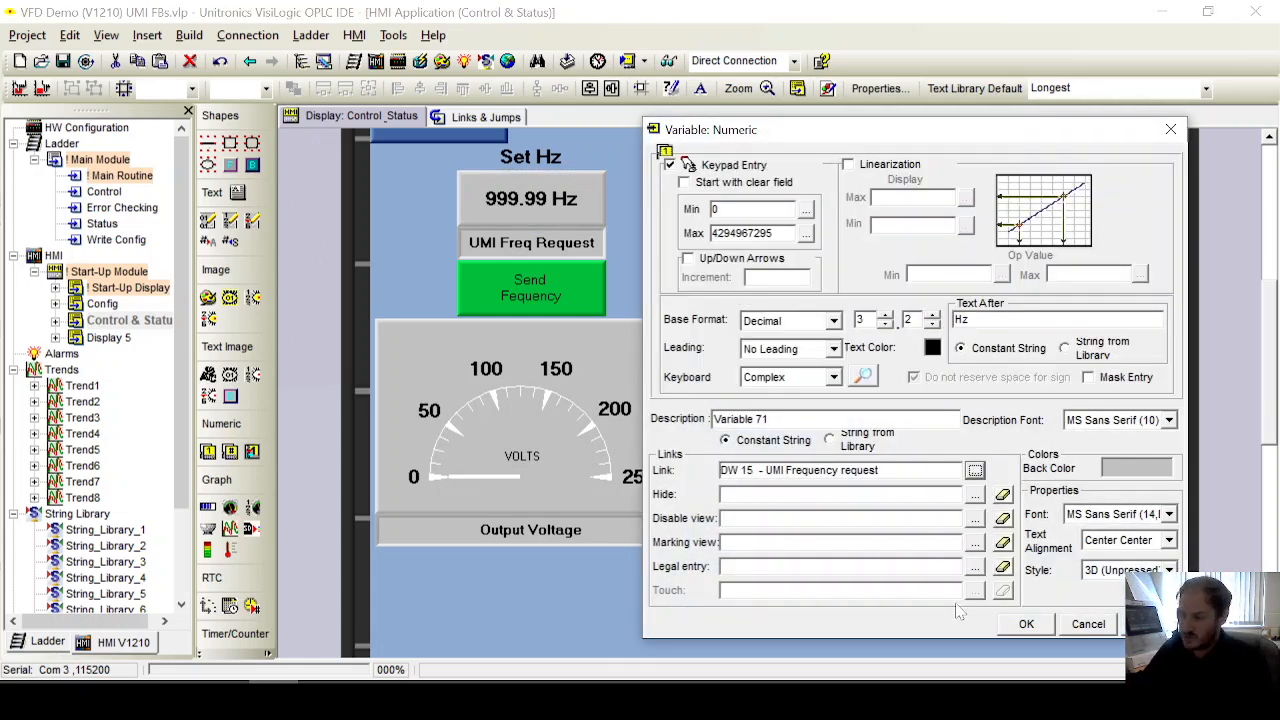
click(1096, 627)
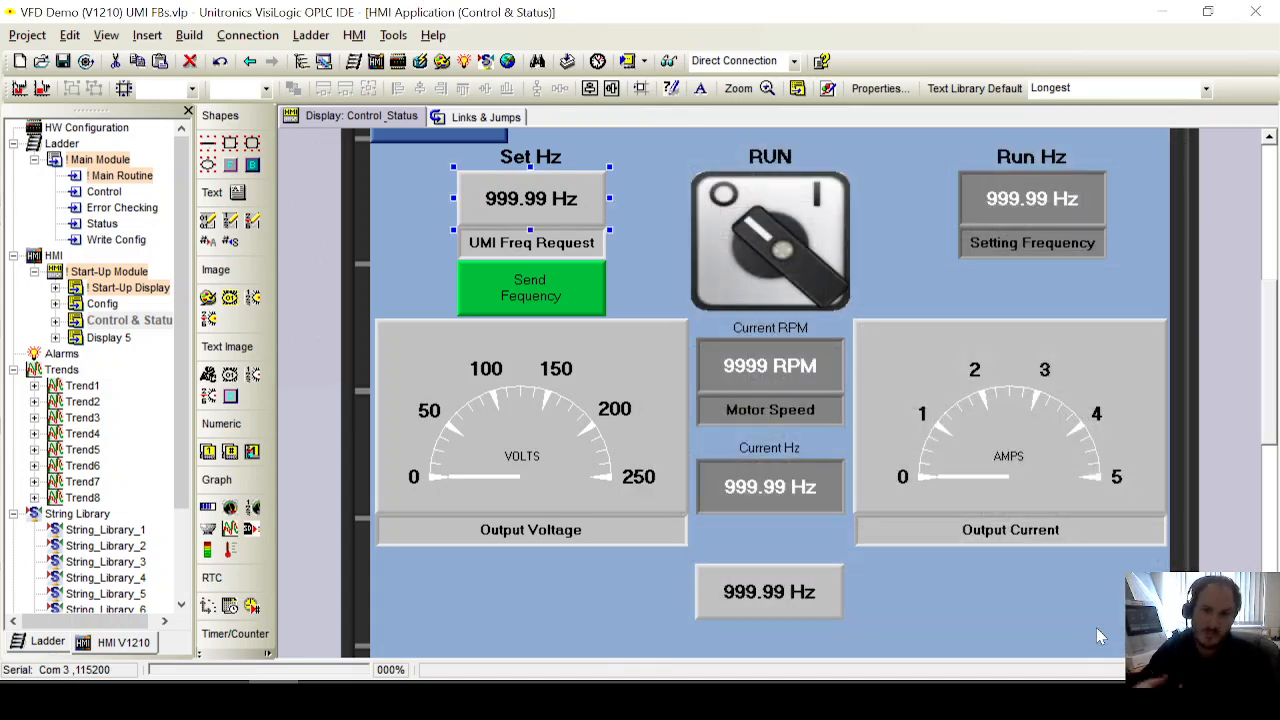